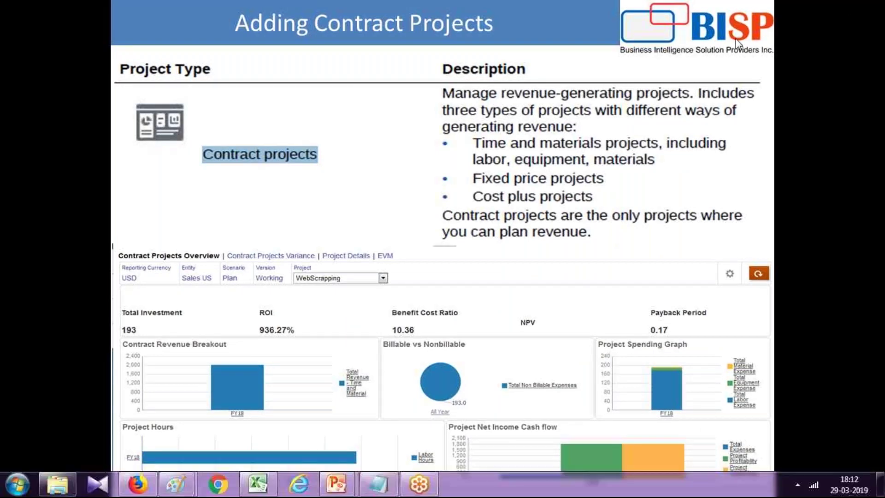
Underline 'Contract projects' and mark the 'Fixed price projects' bullet on the slide in ink, then clear the ink
{"action": "key", "text": "ctrl+p"}
{"action": "left_click_drag", "start_coordinate": [185, 172], "coordinate": [331, 175]}
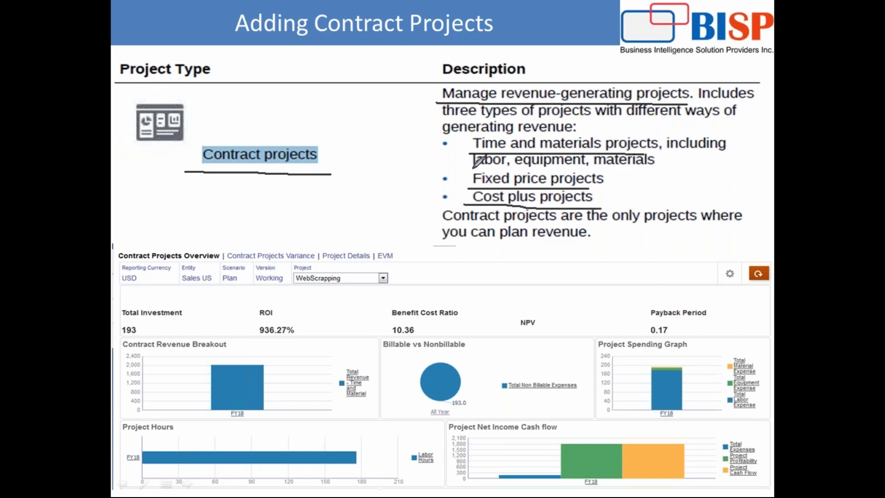
{"action": "left_click_drag", "start_coordinate": [466, 167], "coordinate": [467, 186]}
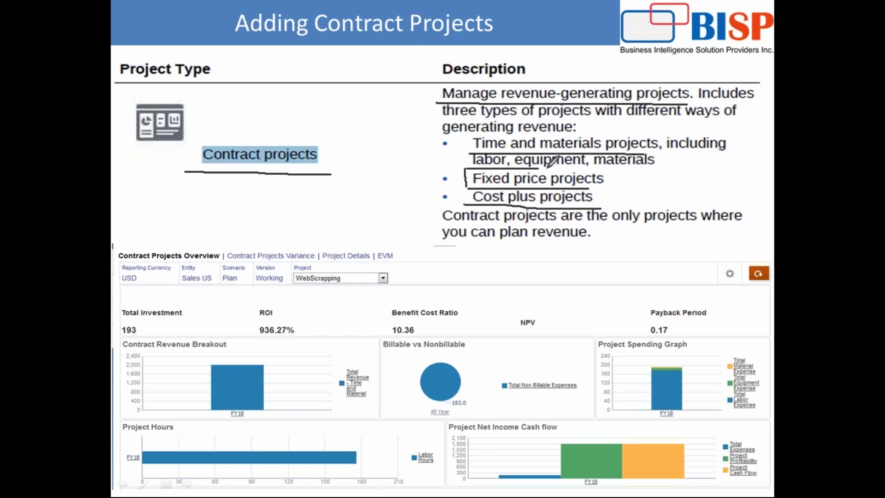
{"action": "mouse_move", "coordinate": [607, 167]}
{"action": "left_mouse_down"}
{"action": "mouse_move", "coordinate": [602, 189]}
{"action": "mouse_move", "coordinate": [590, 189]}
{"action": "left_mouse_up"}
{"action": "key", "text": "Escape"}
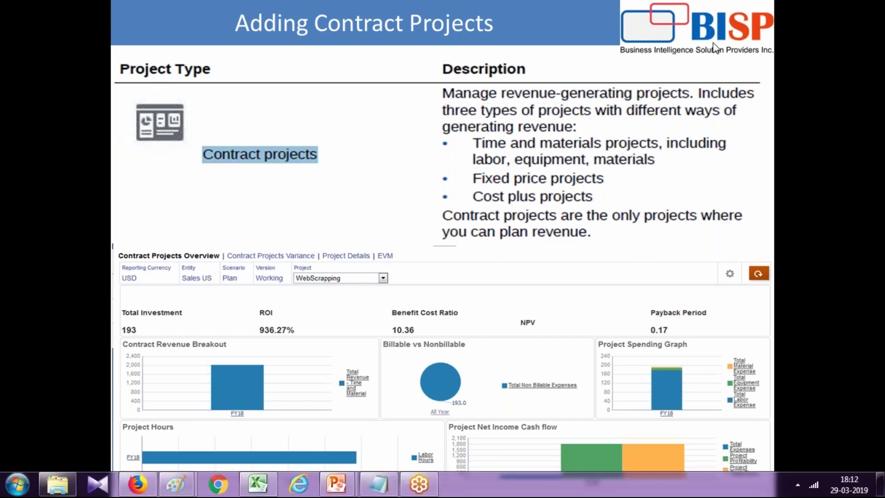
Erase the old calculation text from the Notepad notes
{"action": "left_click", "coordinate": [379, 484]}
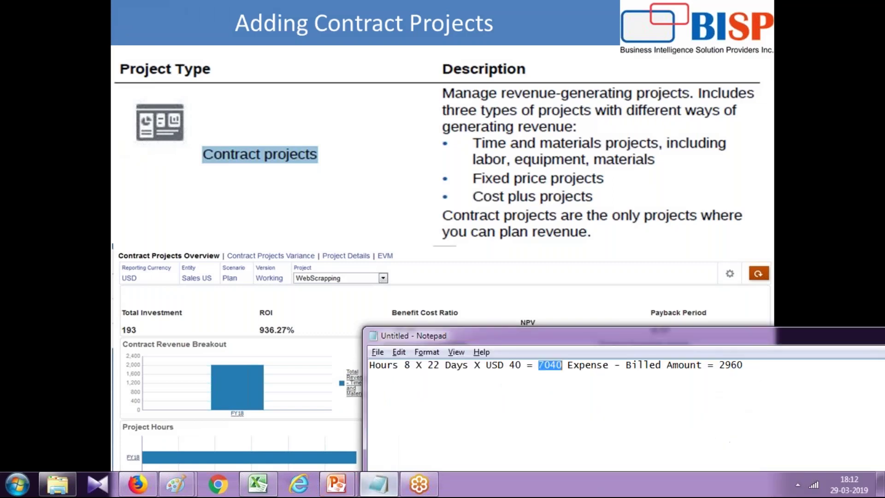
{"action": "key", "text": "ctrl+a"}
{"action": "key", "text": "Delete"}
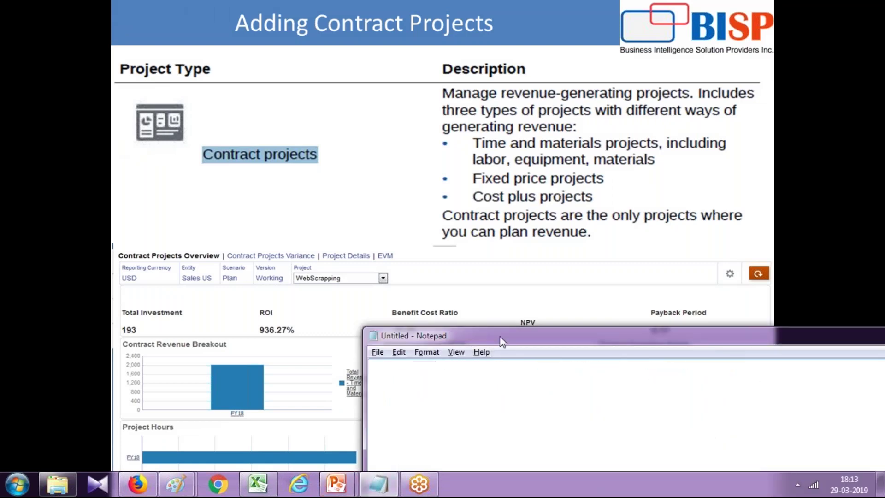
{"action": "left_click_drag", "start_coordinate": [500, 336], "coordinate": [415, 165]}
Write the first note line: 'Competitive Analysis-Sales Analysit : Fixed Prise 10,000 USD'
{"action": "type", "text": "Competitive Anal"}
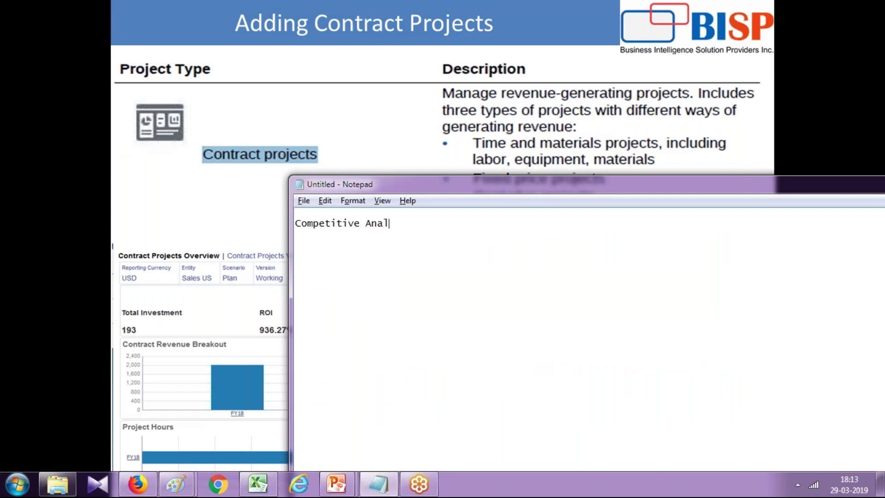
{"action": "type", "text": "ysis-Sales Anal"}
{"action": "type", "text": "ysi"}
{"action": "type", "text": "t : Fixed P"}
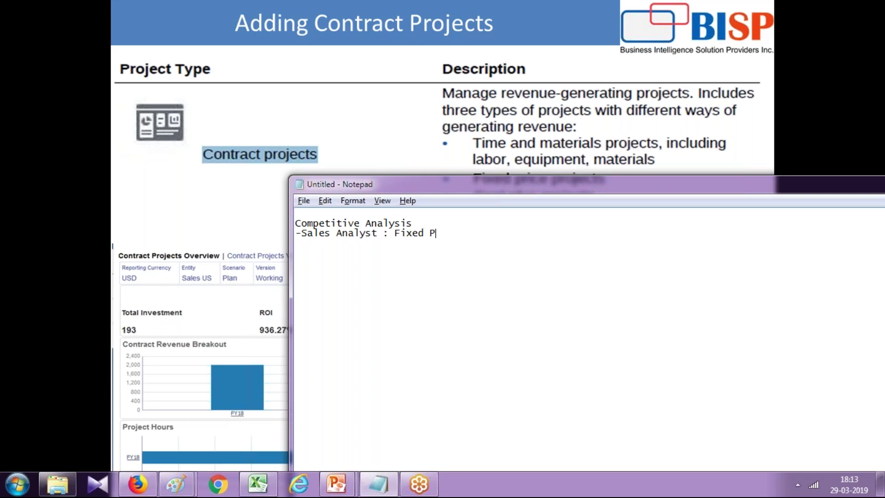
{"action": "type", "text": "rise 10,000 USD"}
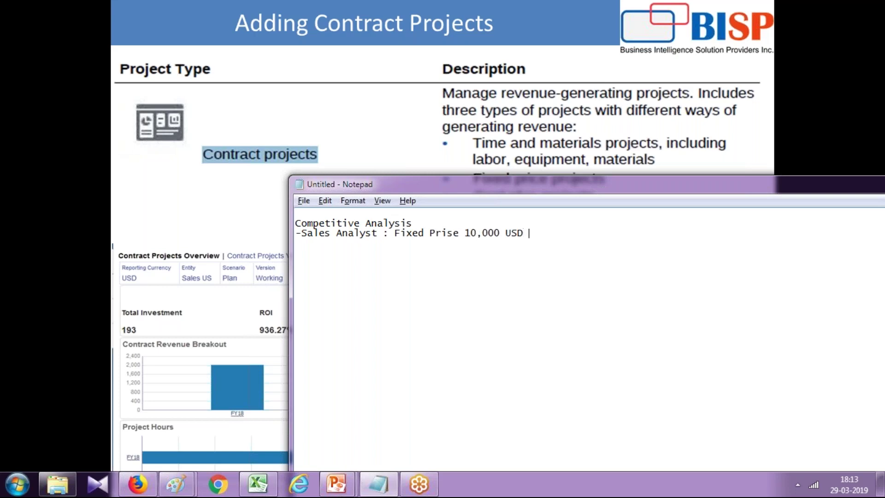
{"action": "key", "text": "Return"}
Add note lines for Project Duration 1 Month and Project Expense Labor Exp
{"action": "type", "text": "proud"}
{"action": "key", "text": "BackSpace"}
{"action": "key", "text": "BackSpace"}
{"action": "type", "text": "j"}
{"action": "key", "text": "BackSpace"}
{"action": "type", "text": "ject Ou"}
{"action": "key", "text": "BackSpace"}
{"action": "key", "text": "BackSpace"}
{"action": "type", "text": "Duration 1 Month "}
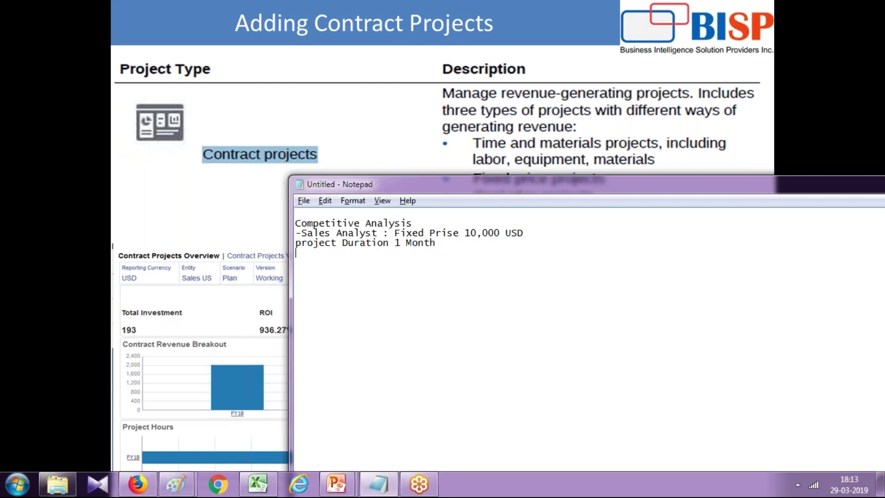
{"action": "type", "text": "[Project Expenses"}
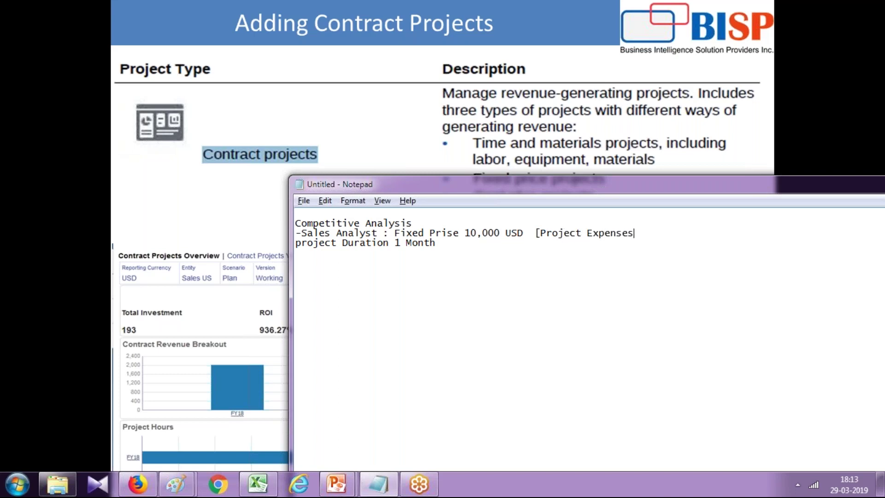
{"action": "key", "text": "BackSpace"}
{"action": "type", "text": "Labor Exp"}
Capitalise 'Project' at the start of the third line
{"action": "left_click", "coordinate": [303, 248]}
{"action": "key", "text": "BackSpace"}
{"action": "type", "text": "P"}
In the EPM Cloud browser, open Projects and then the Project Summary area
{"action": "left_click", "coordinate": [146, 494]}
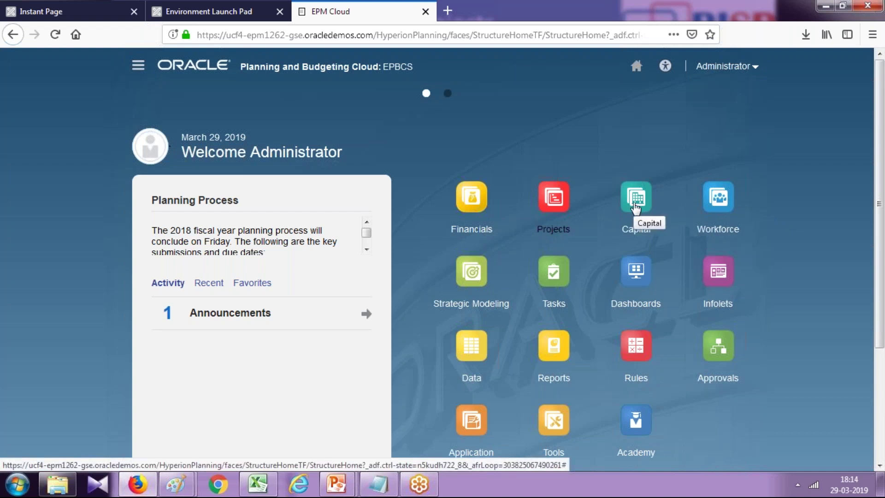
{"action": "left_click", "coordinate": [554, 197]}
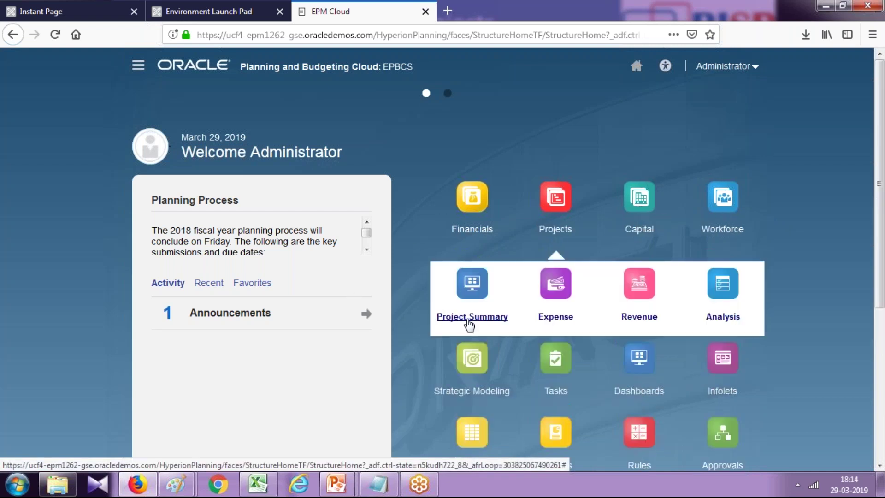
{"action": "left_click", "coordinate": [469, 318]}
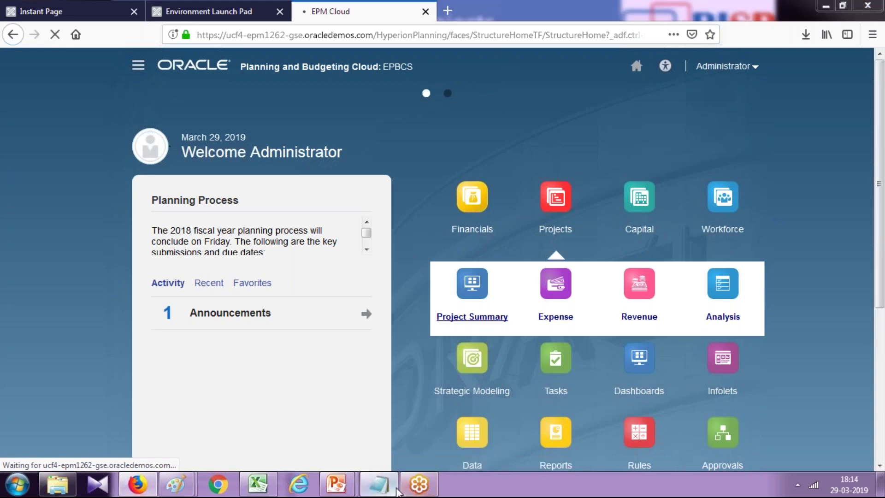
Move the Notepad notes to the right and start a new 'i)' line
{"action": "key", "text": "alt+Tab"}
{"action": "left_click_drag", "start_coordinate": [458, 184], "coordinate": [745, 214]}
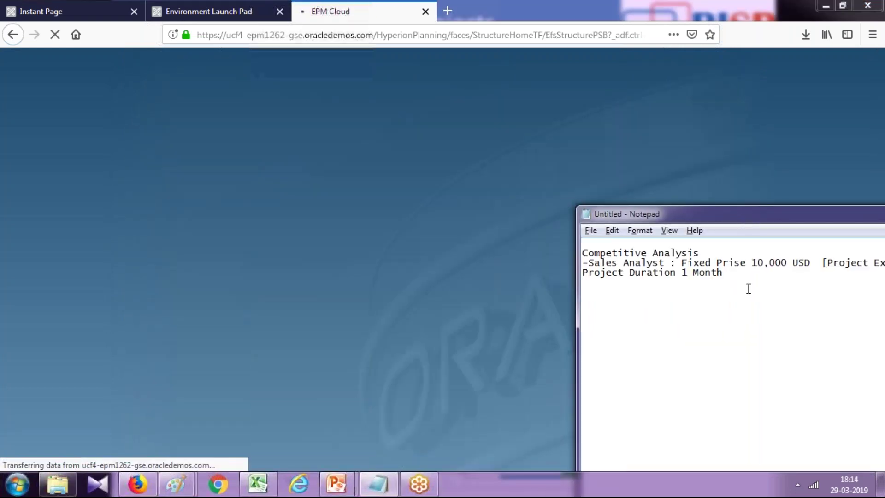
{"action": "left_click", "coordinate": [585, 291]}
{"action": "type", "text": "i)"}
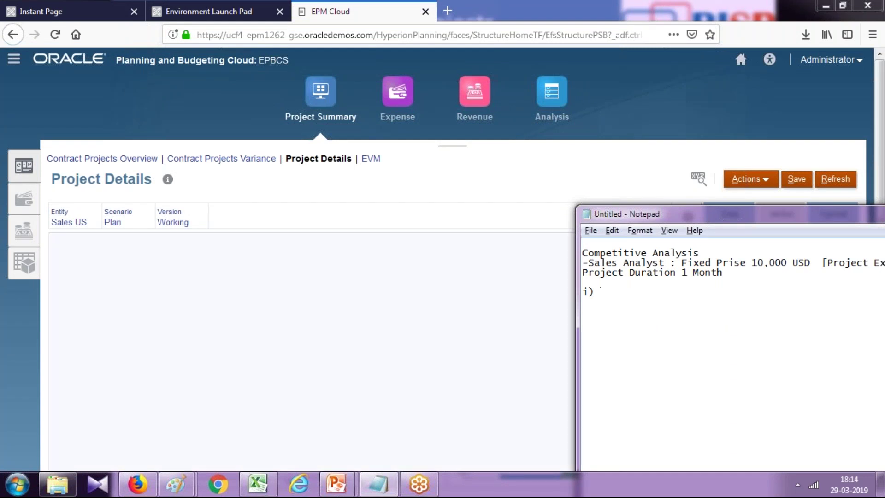
Correct 'Fixed Prise' to 'Fixed Price' in the notes
{"action": "left_click_drag", "start_coordinate": [728, 225], "coordinate": [612, 228]}
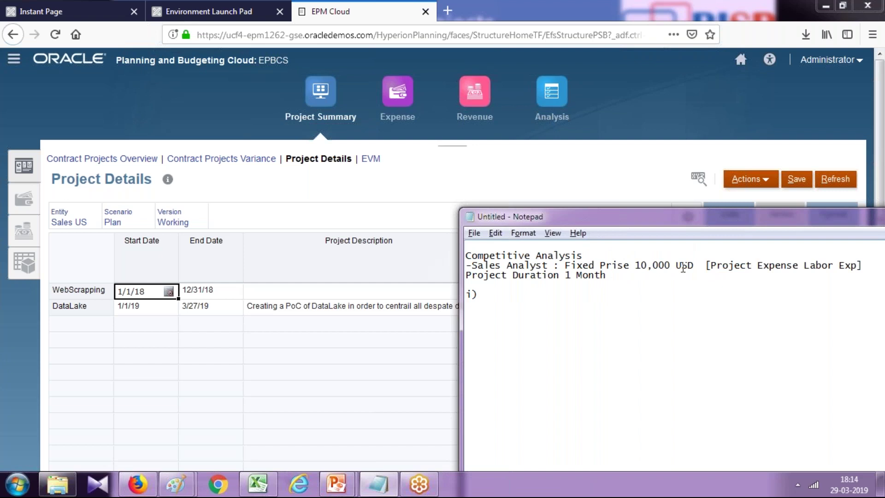
{"action": "left_click_drag", "start_coordinate": [694, 267], "coordinate": [563, 272]}
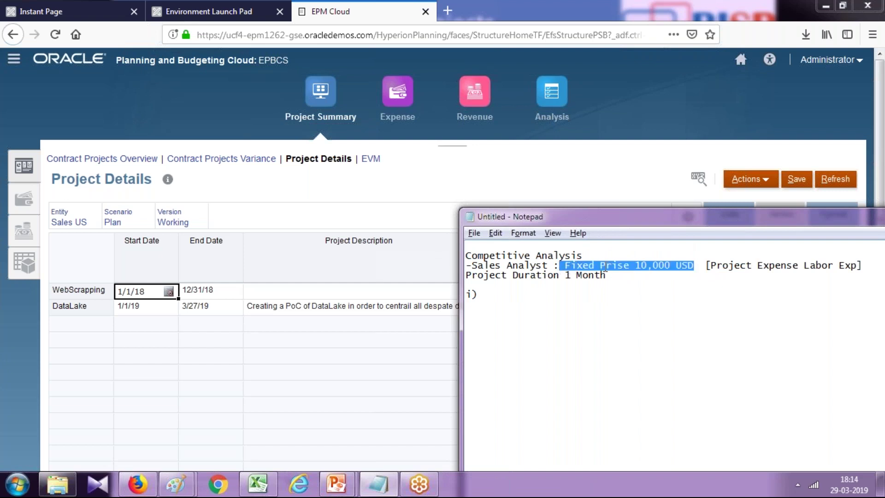
{"action": "left_click", "coordinate": [624, 267]}
{"action": "key", "text": "BackSpace"}
{"action": "type", "text": "c"}
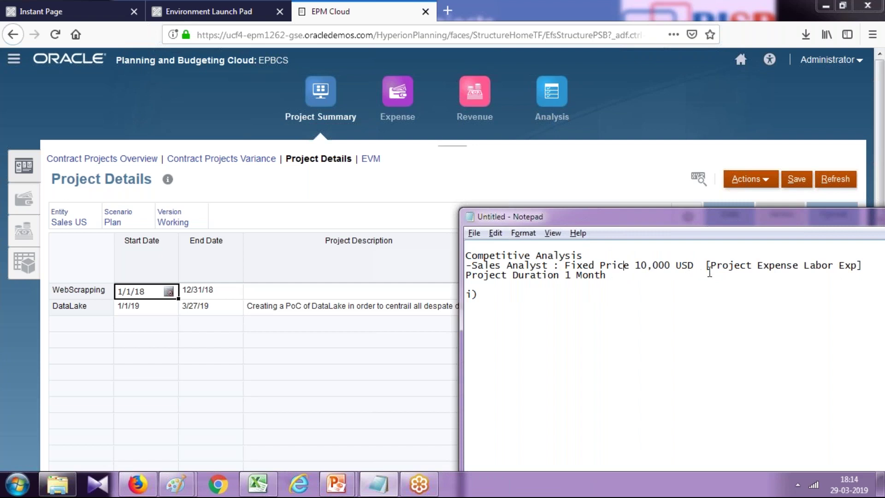
Note the step 'i) Add New Project "Contract Fixed Price"', then bring up the project Actions list
{"action": "left_click", "coordinate": [512, 292]}
{"action": "type", "text": "Add New Project "}
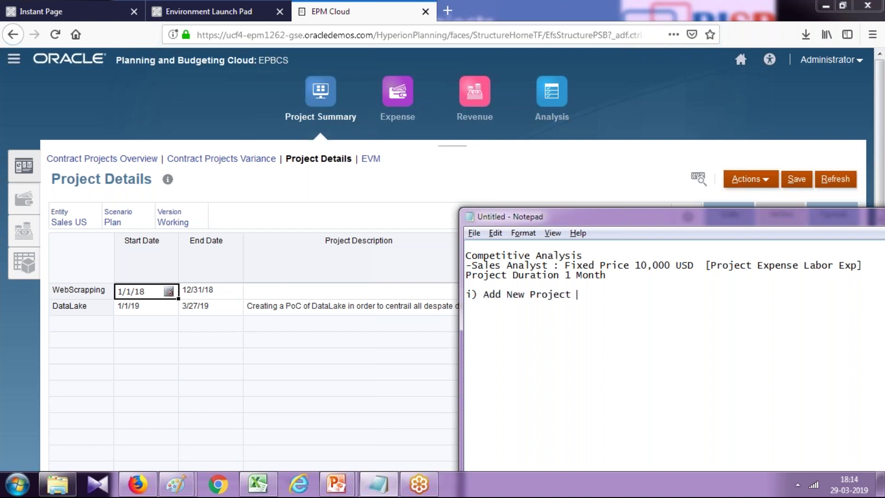
{"action": "type", "text": "\"Contract Fixed Prc"}
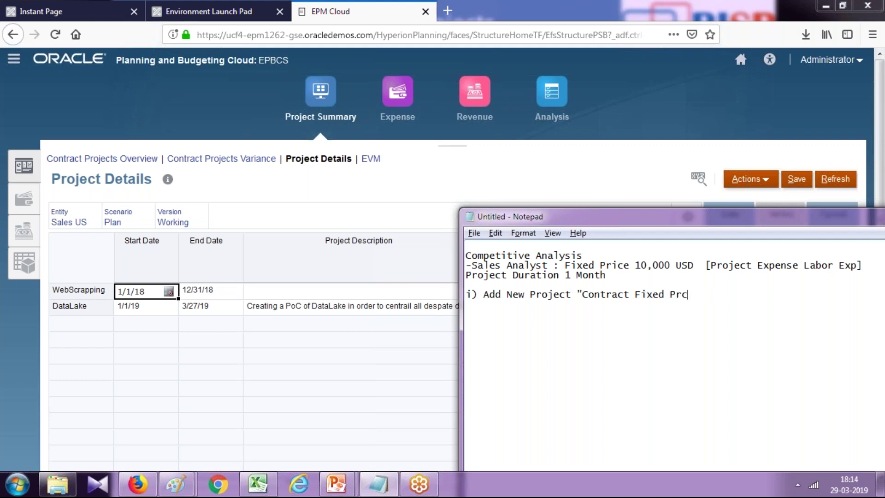
{"action": "key", "text": "BackSpace"}
{"action": "type", "text": "ice\""}
{"action": "left_click", "coordinate": [341, 205]}
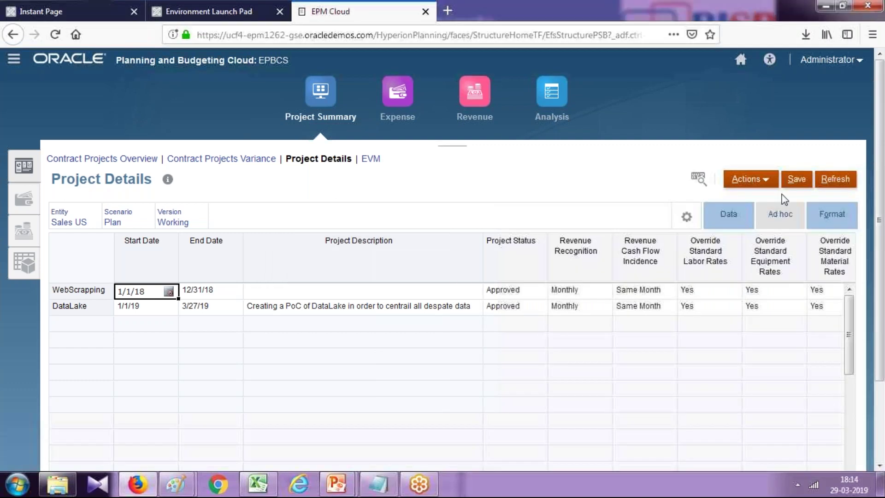
{"action": "left_click", "coordinate": [755, 181]}
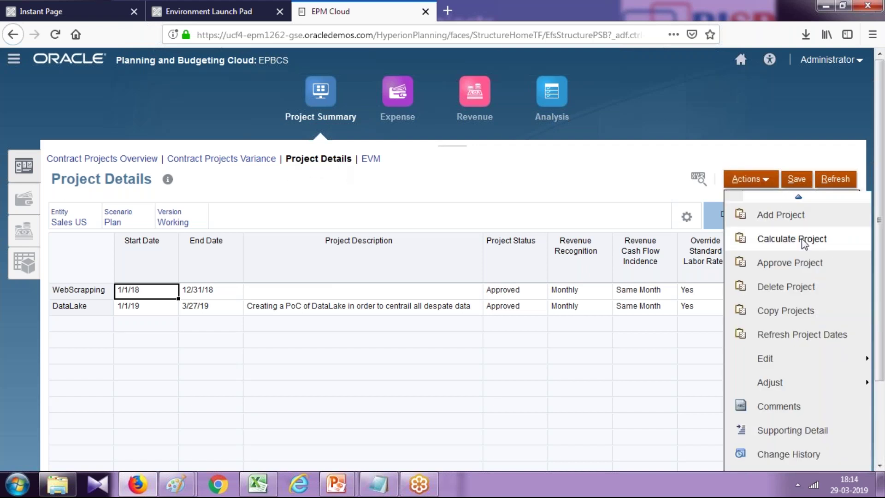
Add a new project named DataCollection, described as Data Collection for competitive analysis
{"action": "left_click", "coordinate": [441, 371]}
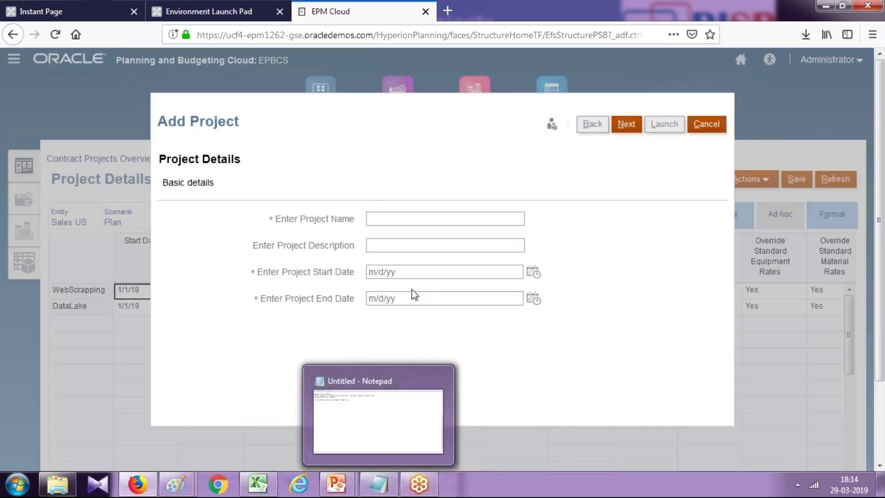
{"action": "type", "text": "Dara"}
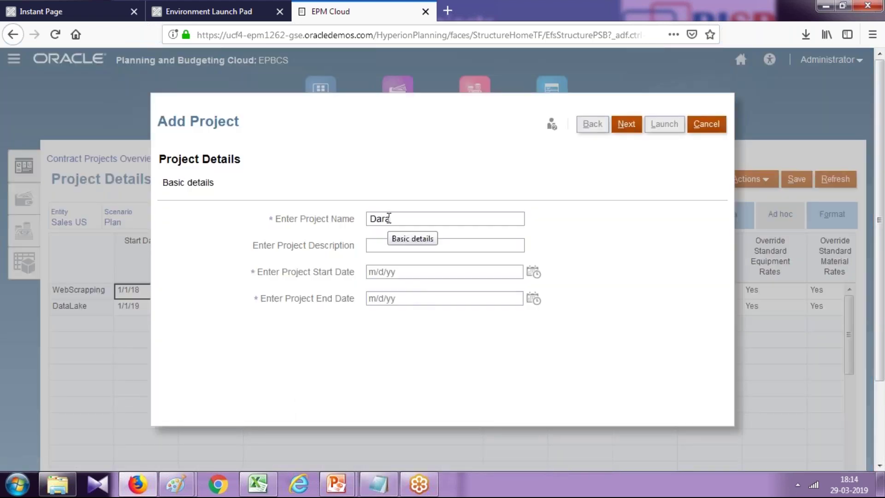
{"action": "key", "text": "Down"}
{"action": "key", "text": "Return"}
{"action": "left_click", "coordinate": [390, 247]}
{"action": "type", "text": "DataCollection"}
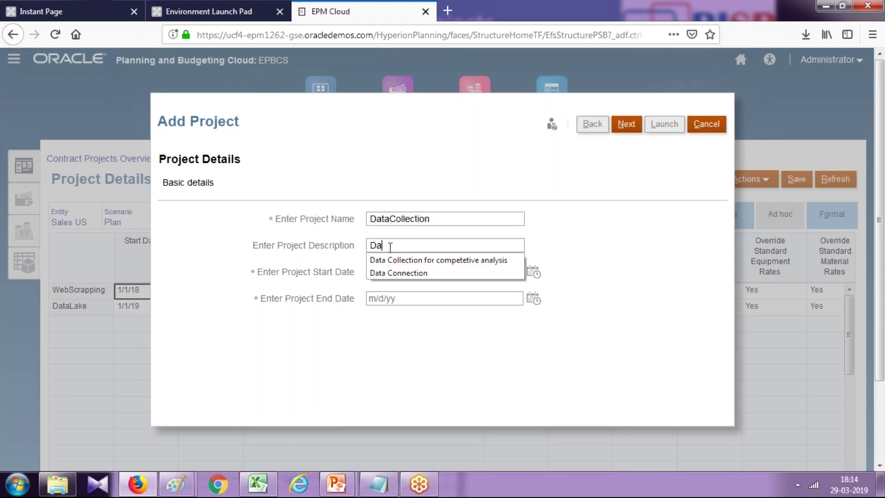
{"action": "key", "text": "Down"}
{"action": "key", "text": "Down"}
{"action": "type", "text": "for c"}
{"action": "key", "text": "Return"}
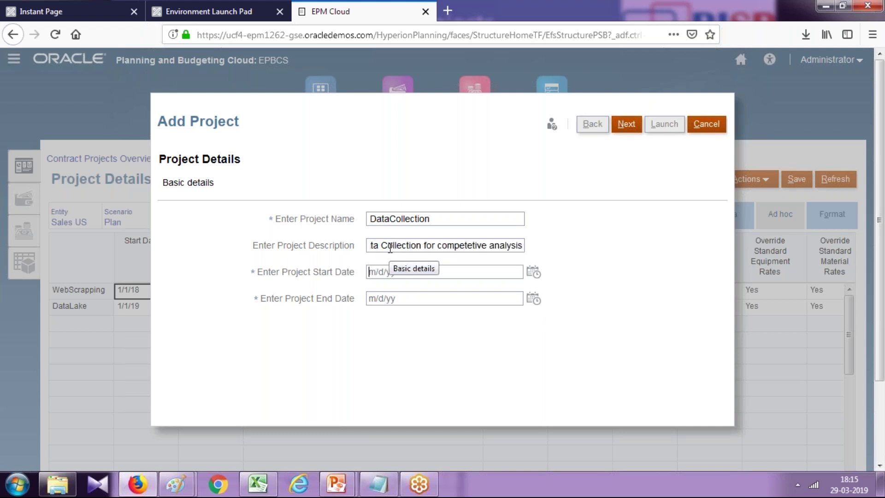
{"action": "key", "text": "Tab"}
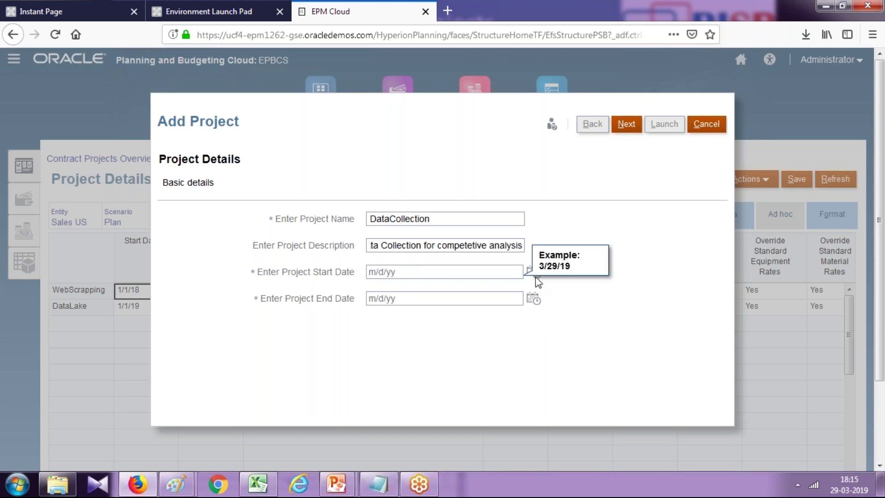
Set start date 1/1/18 and end date 1/31/19, then go to the next page
{"action": "left_click", "coordinate": [530, 272]}
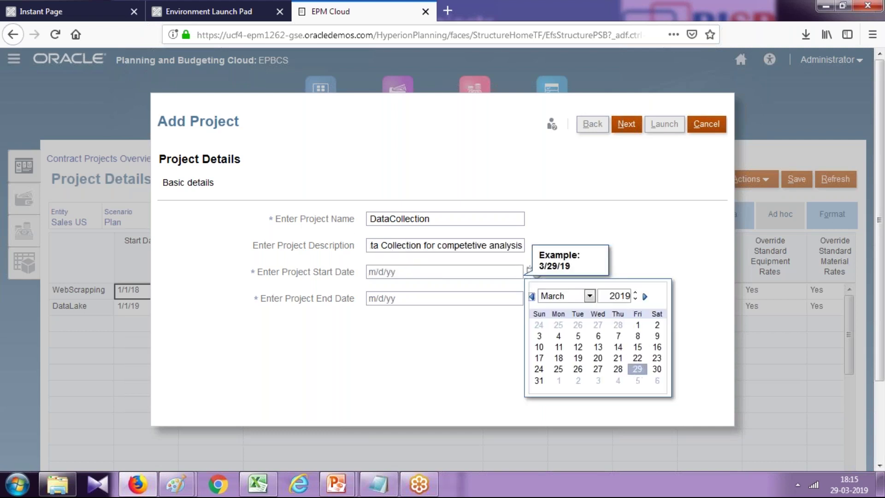
{"action": "left_click", "coordinate": [532, 296]}
{"action": "left_click", "coordinate": [533, 297]}
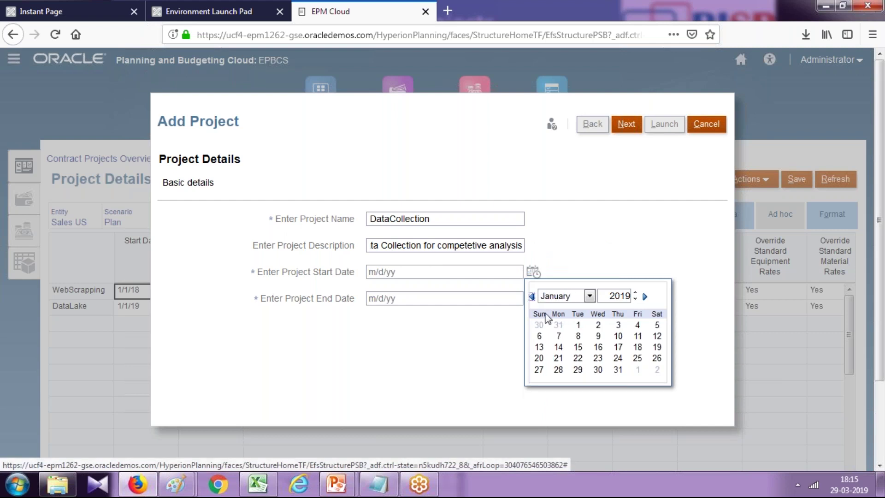
{"action": "left_click", "coordinate": [578, 325]}
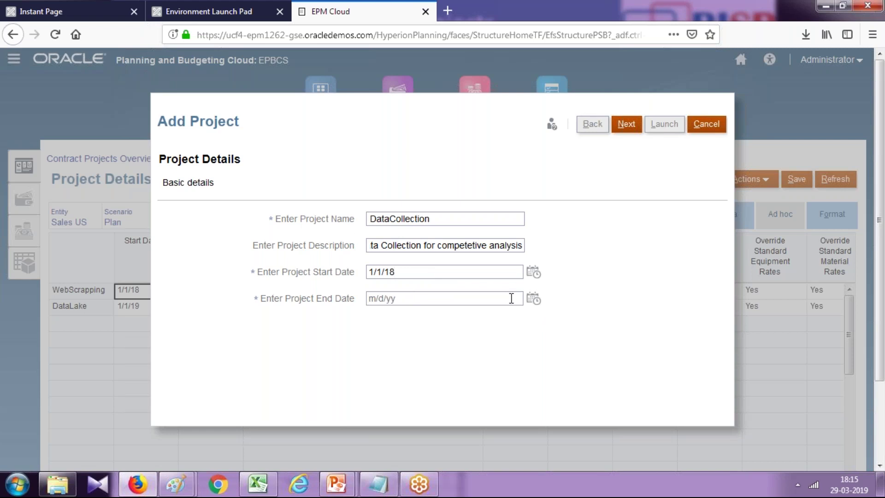
{"action": "left_click", "coordinate": [533, 298]}
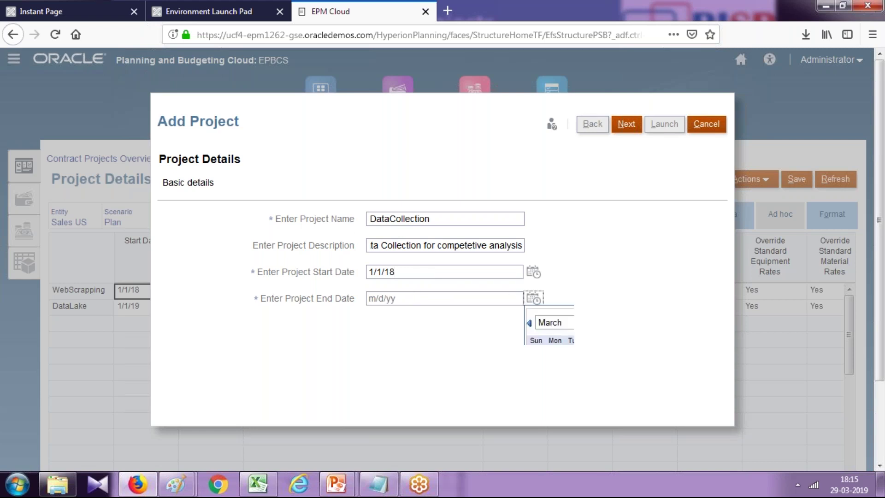
{"action": "left_click", "coordinate": [533, 323]}
{"action": "left_click", "coordinate": [532, 323]}
{"action": "left_click", "coordinate": [619, 396]}
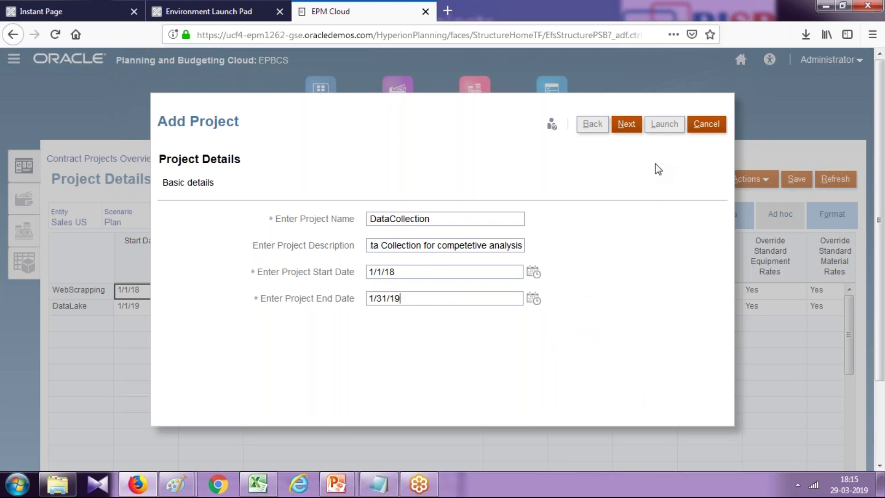
{"action": "left_click", "coordinate": [630, 126]}
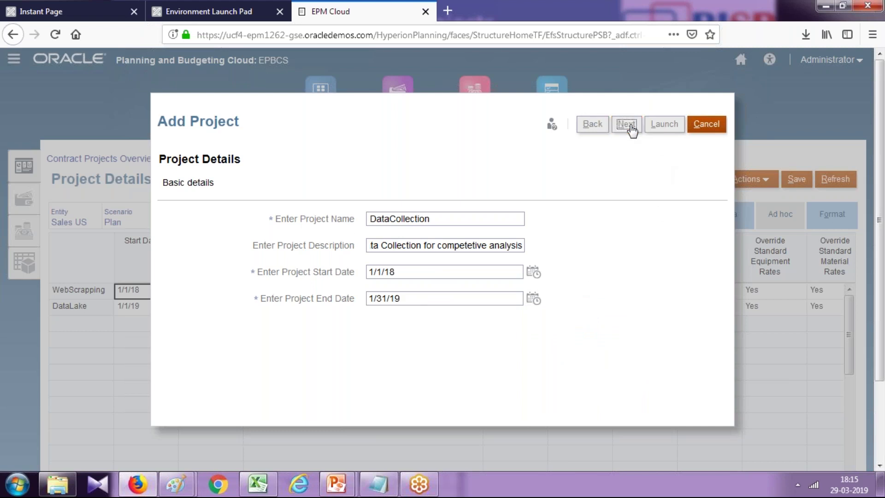
Choose Fixed Price type, Monthly revenue recognition and Same Month revenue cash flow, then launch DataCollection
{"action": "left_click", "coordinate": [463, 224]}
{"action": "left_click", "coordinate": [427, 266]}
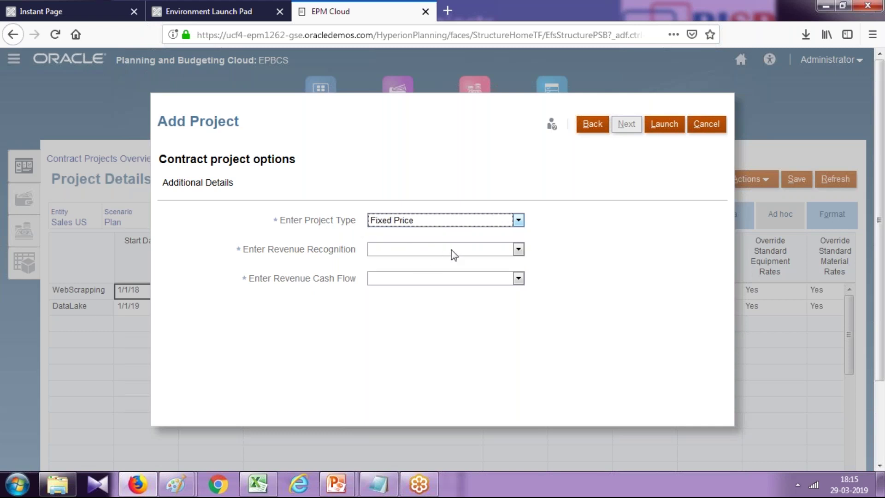
{"action": "left_click", "coordinate": [451, 250]}
{"action": "left_click", "coordinate": [411, 279]}
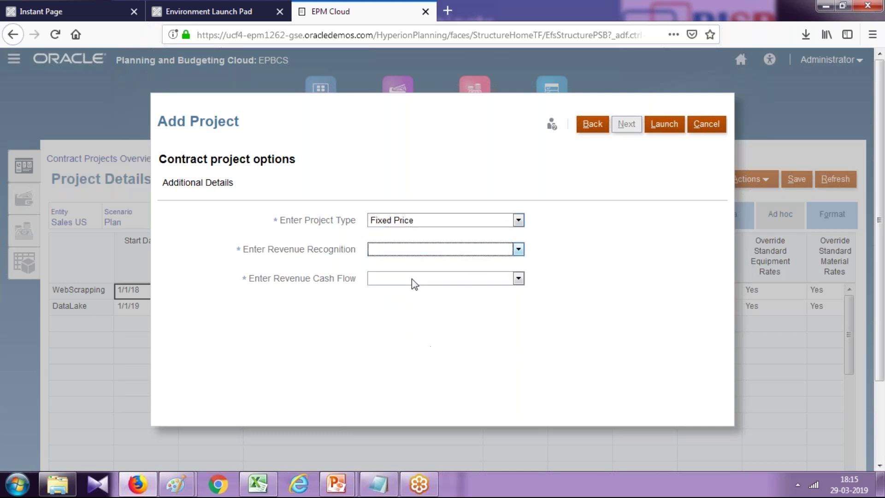
{"action": "left_click", "coordinate": [428, 276]}
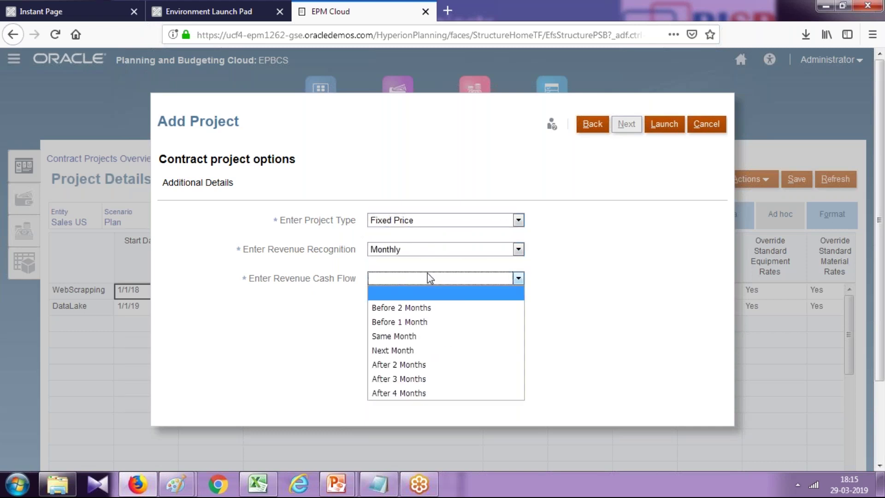
{"action": "left_click", "coordinate": [421, 336]}
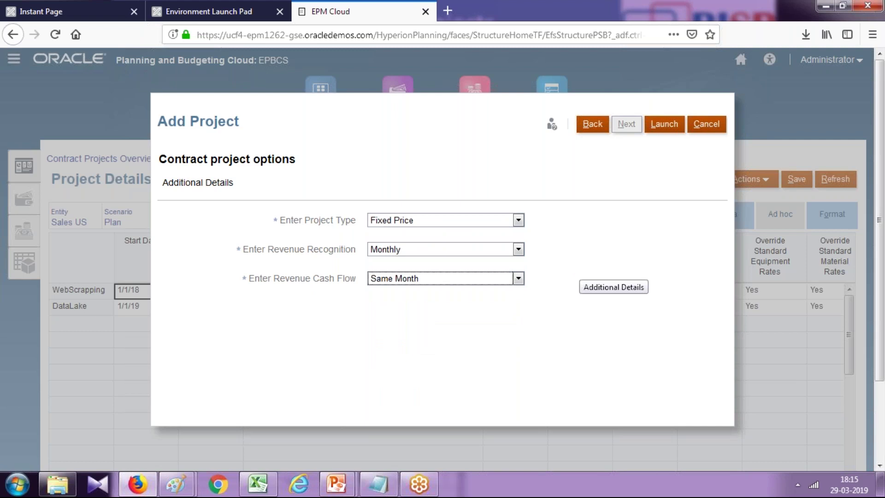
{"action": "left_click", "coordinate": [439, 280]}
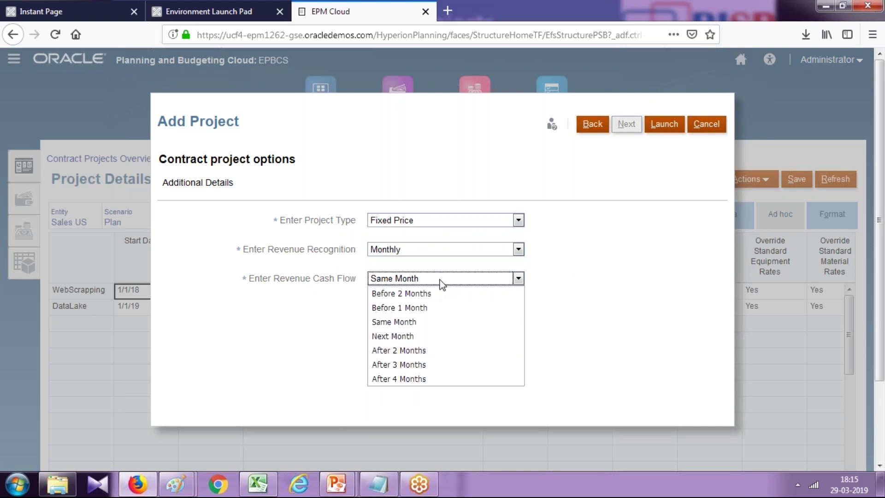
{"action": "left_click", "coordinate": [405, 322]}
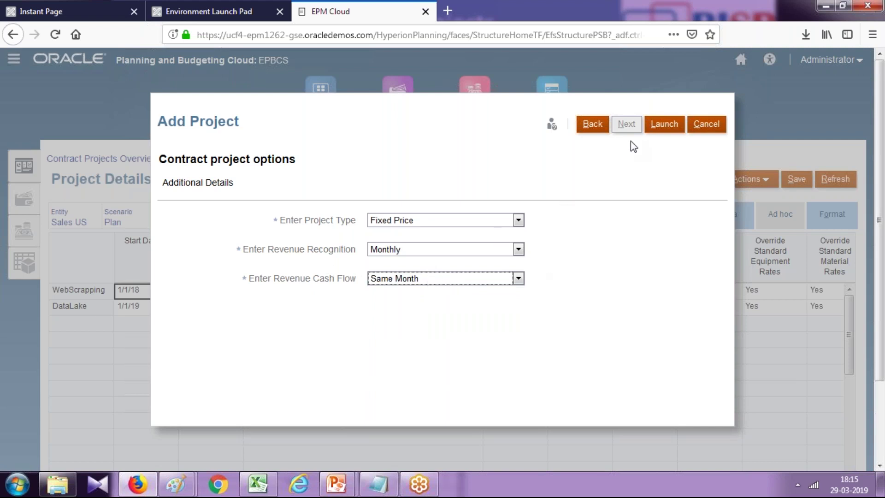
{"action": "left_click", "coordinate": [669, 128]}
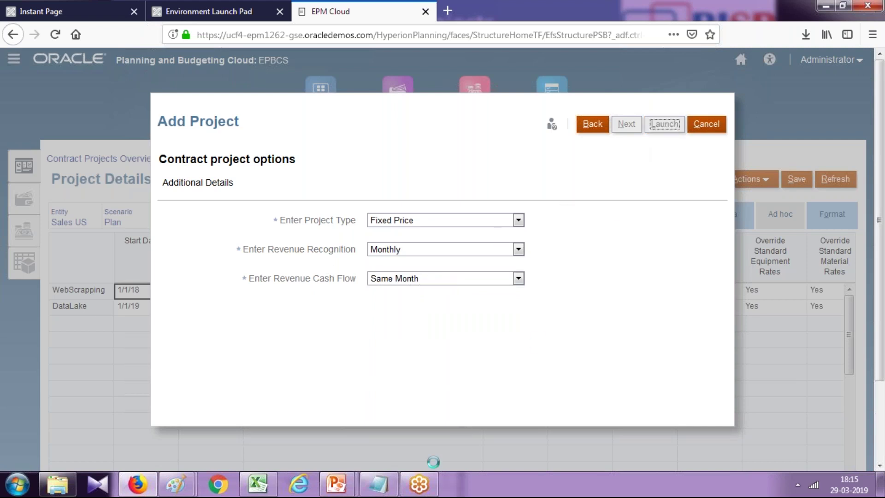
Add an 'ii)' line at the end of the Notepad notes
{"action": "left_click", "coordinate": [396, 485]}
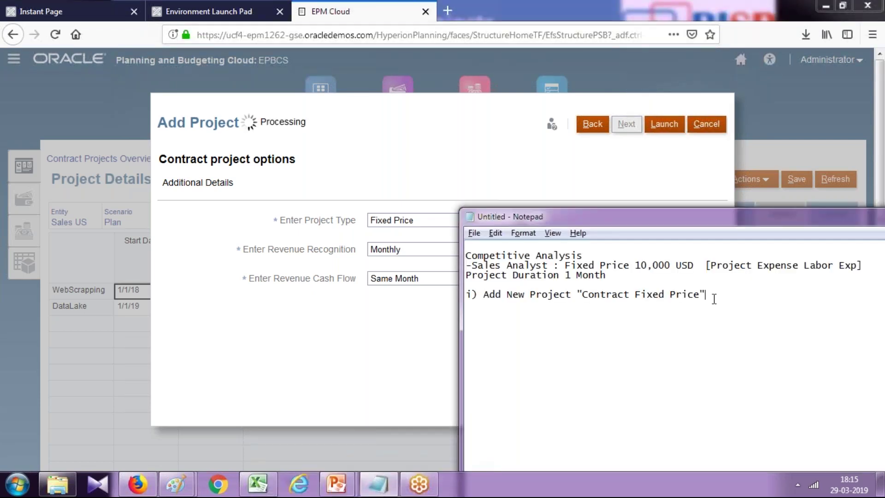
{"action": "key", "text": "Return"}
{"action": "type", "text": "ii)"}
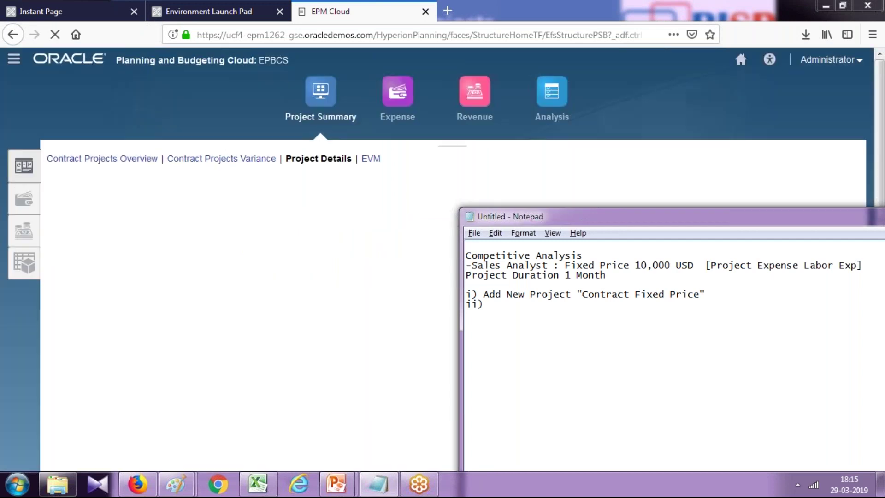
Insert an indented 'a) Project Status = New--->Approved' line above ii)
{"action": "left_click", "coordinate": [467, 304]}
{"action": "key", "text": "Return"}
{"action": "key", "text": "Tab"}
{"action": "type", "text": "a"}
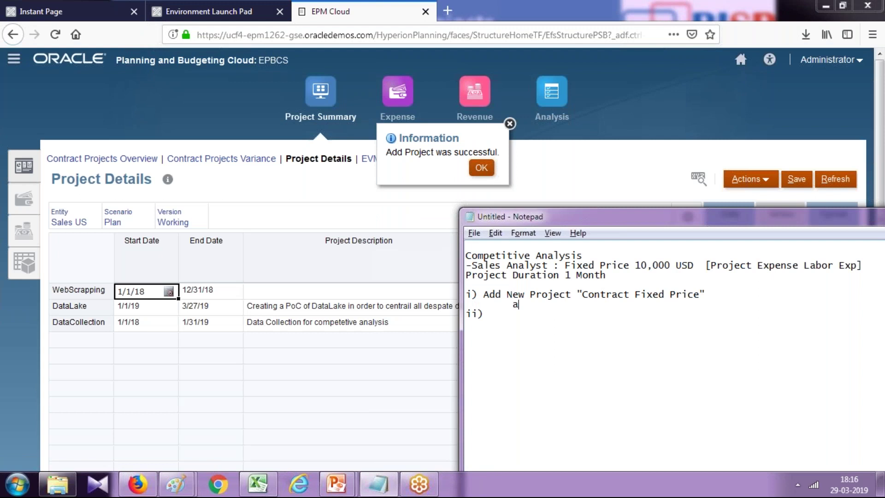
{"action": "type", "text": ") New"}
{"action": "key", "text": "BackSpace"}
{"action": "key", "text": "BackSpace"}
{"action": "type", "text": "roject Stat"}
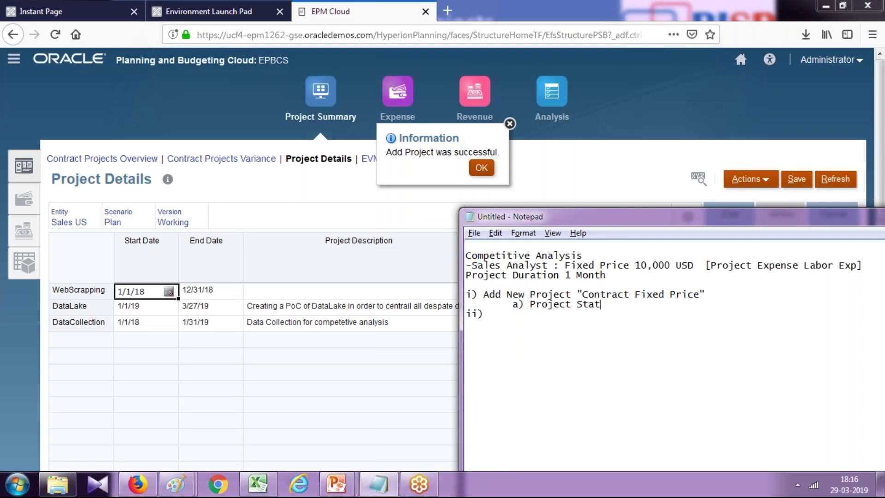
{"action": "type", "text": "ius = New--->Arp"}
{"action": "key", "text": "BackSpace"}
{"action": "key", "text": "BackSpace"}
{"action": "type", "text": "pproved"}
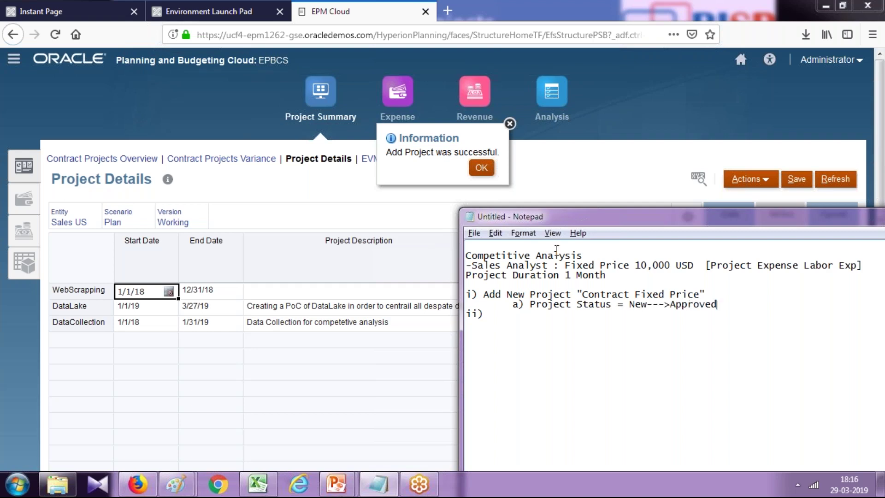
Change DataCollection's Project Status to Approved, save, and dismiss the saved confirmation
{"action": "left_click", "coordinate": [481, 167]}
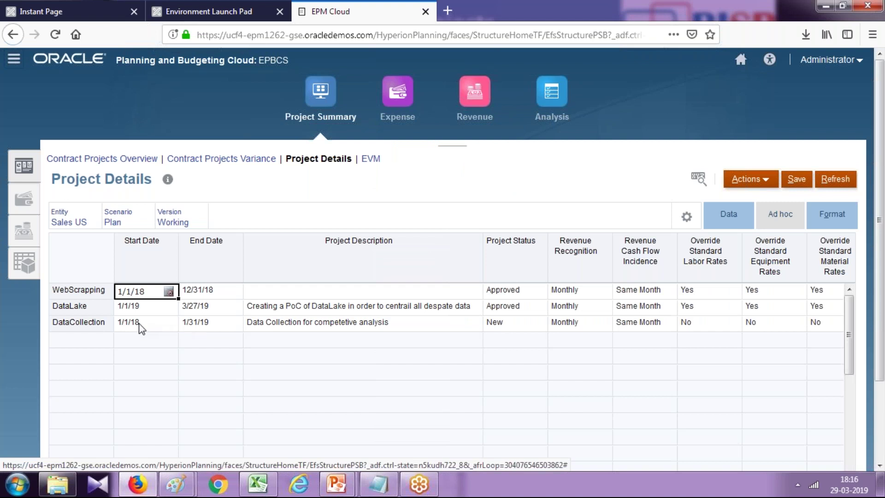
{"action": "key", "text": "Down"}
{"action": "key", "text": "Down"}
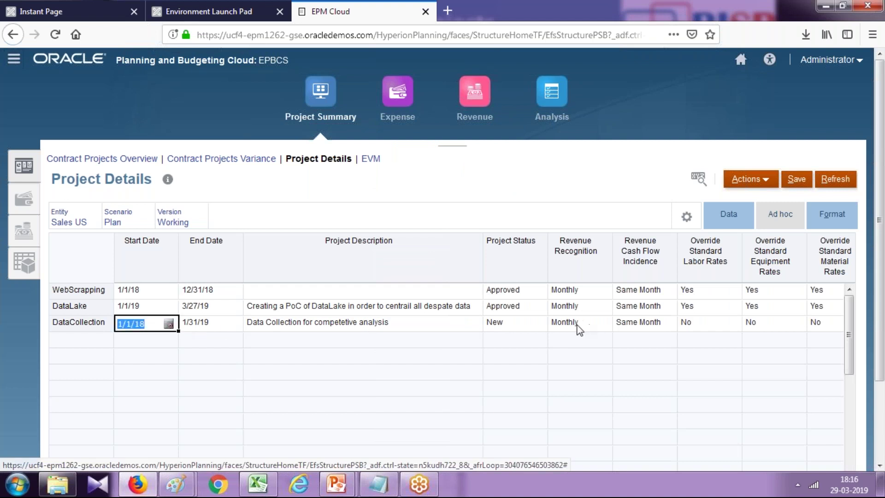
{"action": "left_click", "coordinate": [540, 327]}
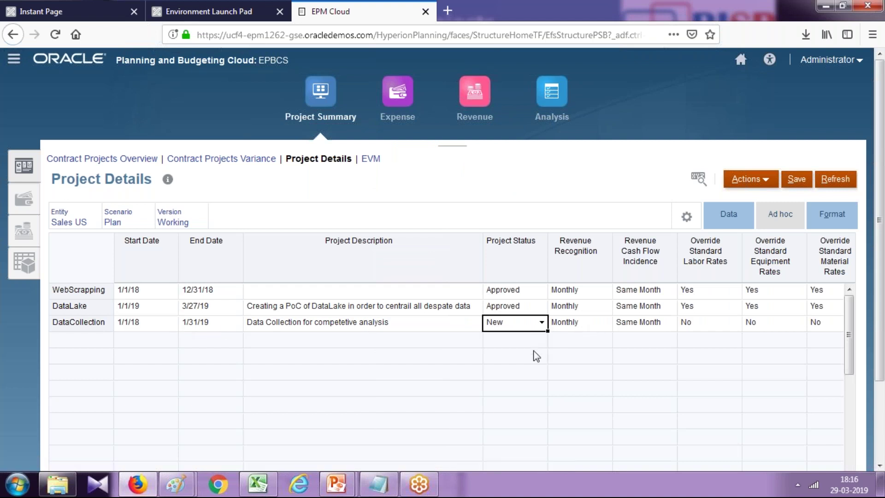
{"action": "left_click", "coordinate": [542, 323]}
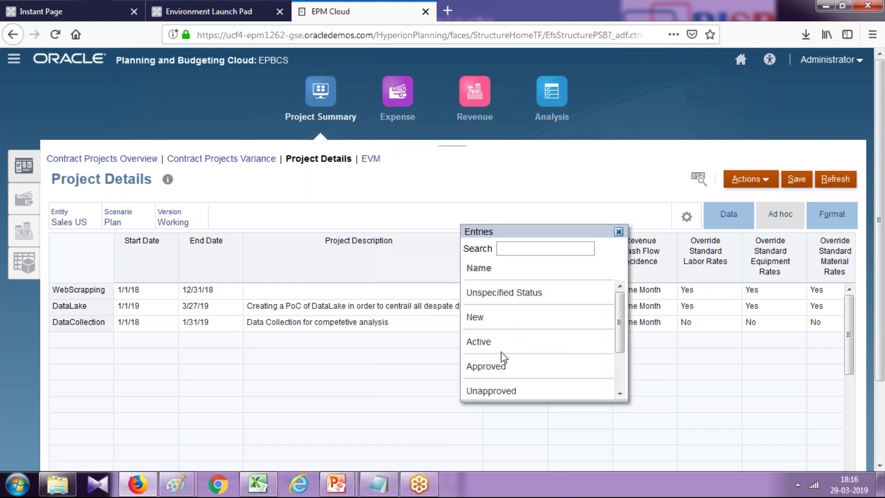
{"action": "left_click", "coordinate": [543, 362]}
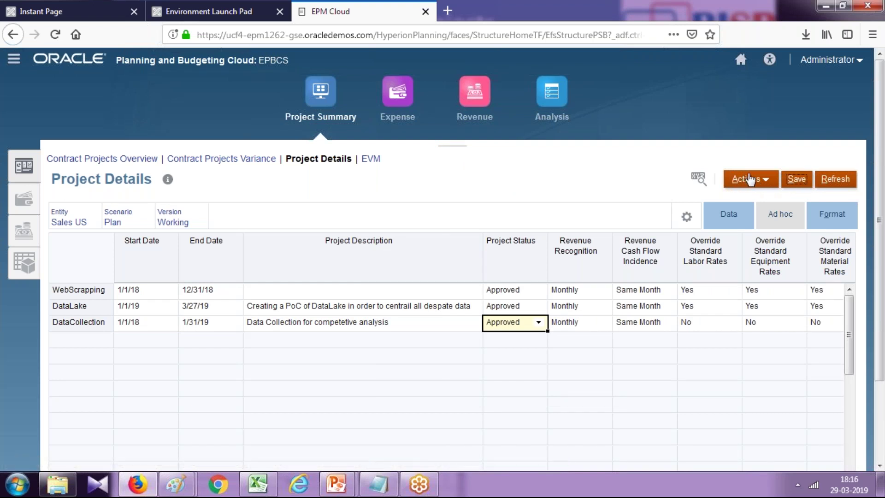
{"action": "left_click", "coordinate": [797, 180]}
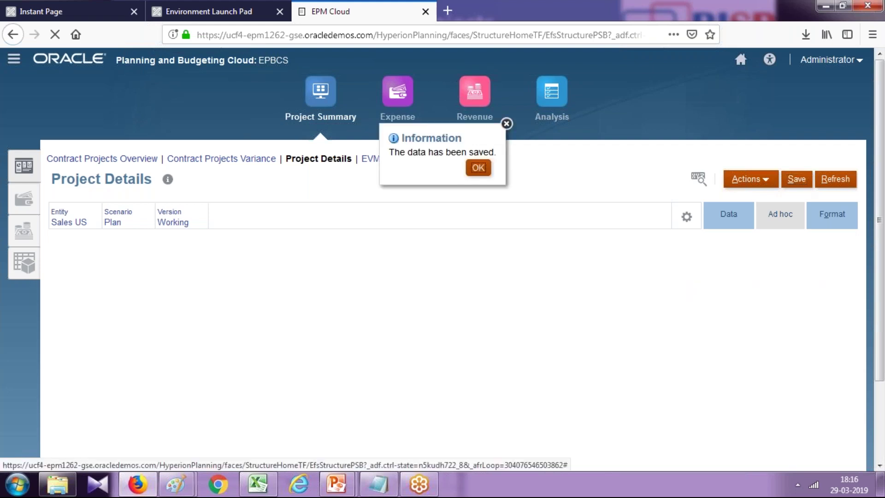
{"action": "left_click", "coordinate": [478, 168]}
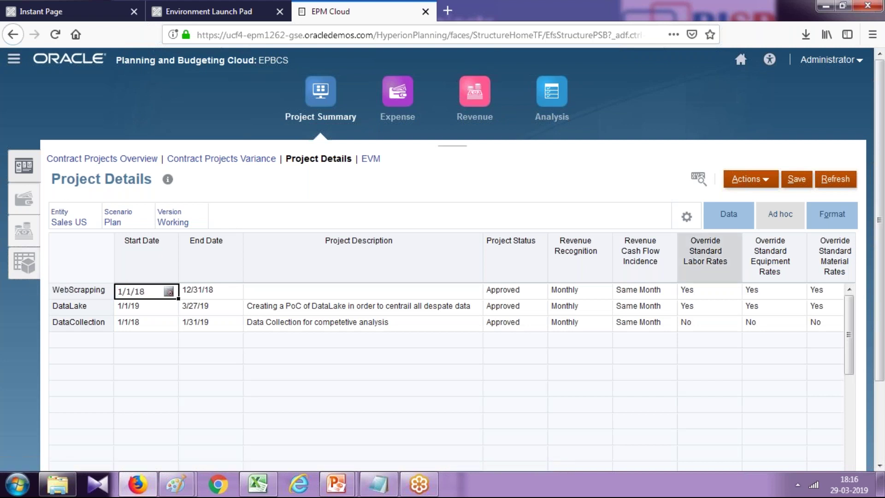
Open the Expense setup forms and switch to Standard Rates for Labor
{"action": "left_click", "coordinate": [402, 125]}
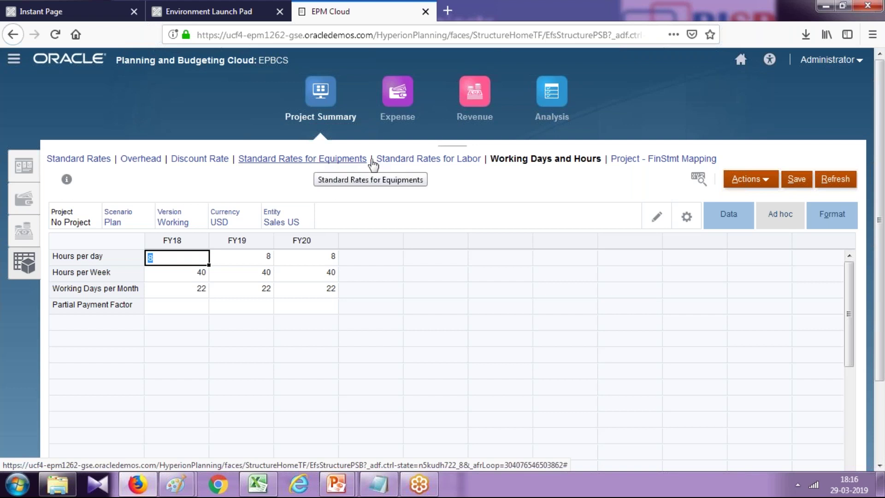
{"action": "left_click", "coordinate": [410, 160]}
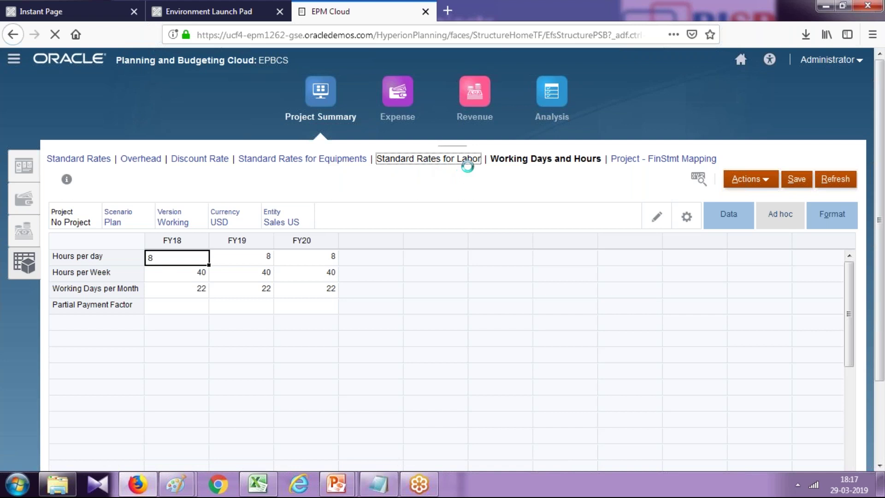
Note 'Sales Ops Analyst', then save its FY18 hourly cost, on-site and off-site rates as 40
{"action": "left_click", "coordinate": [390, 485]}
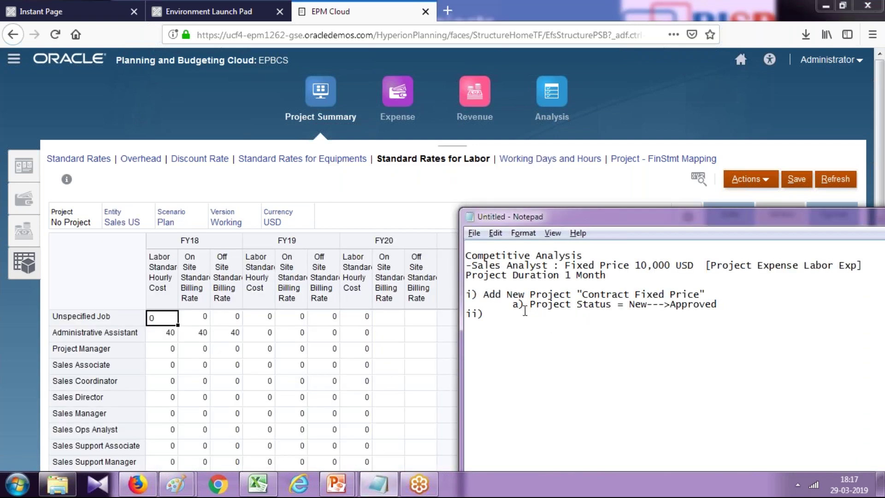
{"action": "type", "text": "Sales Ops Analyst"}
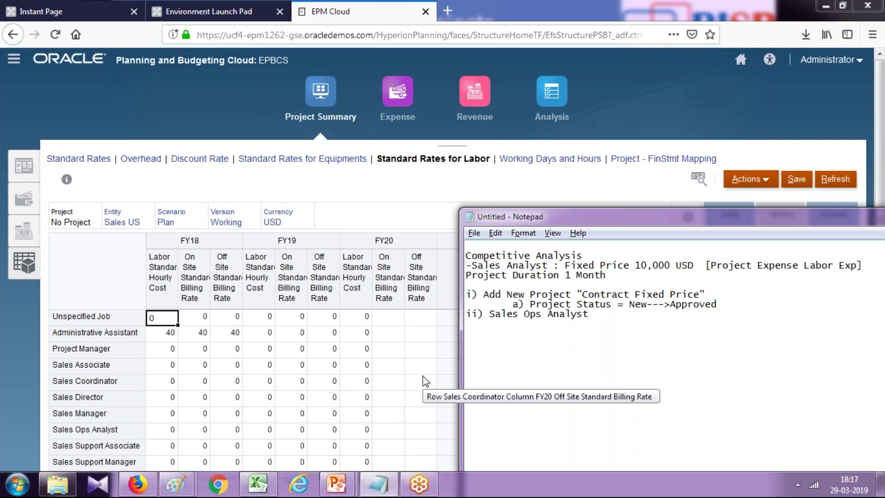
{"action": "left_click", "coordinate": [176, 432]}
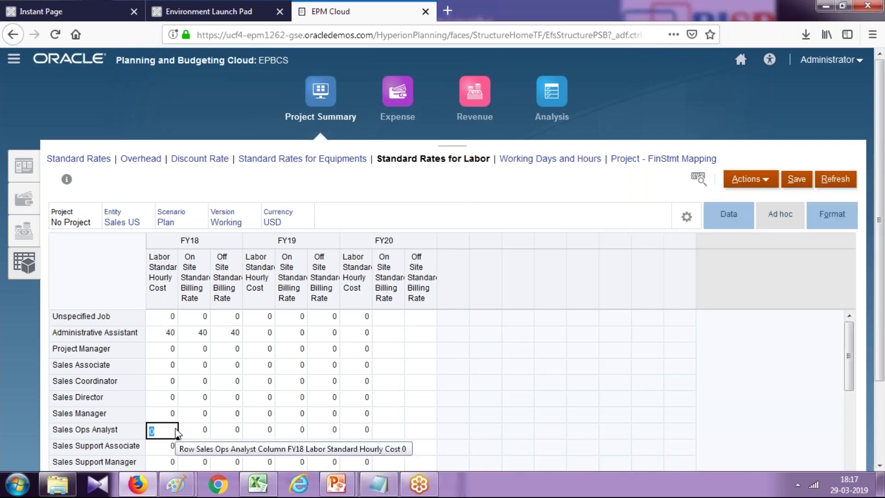
{"action": "type", "text": "40"}
{"action": "key", "text": "Tab"}
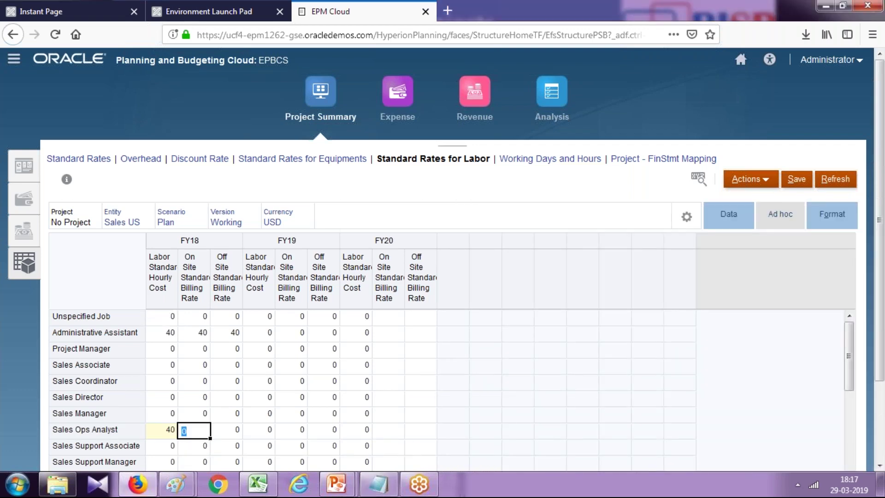
{"action": "type", "text": "40"}
{"action": "key", "text": "Tab"}
{"action": "key", "text": "Return"}
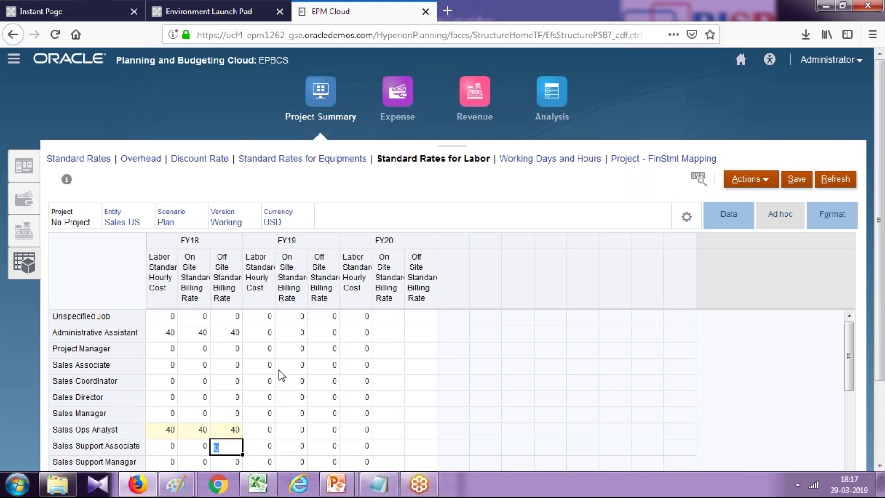
{"action": "left_click", "coordinate": [797, 180]}
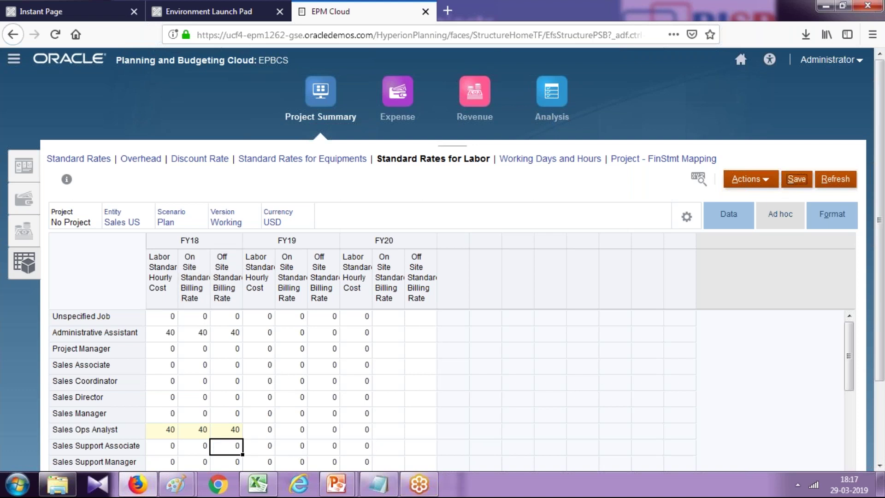
{"action": "left_click", "coordinate": [378, 484]}
Write '40/Hour * 22 Days * 8 hour =' below Sales Ops Analyst, checking the Working Days and Hours form
{"action": "key", "text": "Return"}
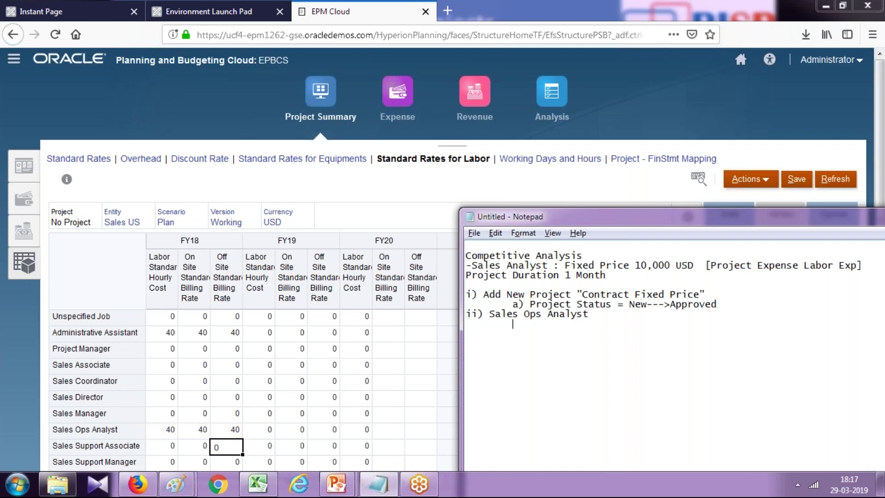
{"action": "type", "text": "40/Hour *"}
{"action": "left_click", "coordinate": [552, 164]}
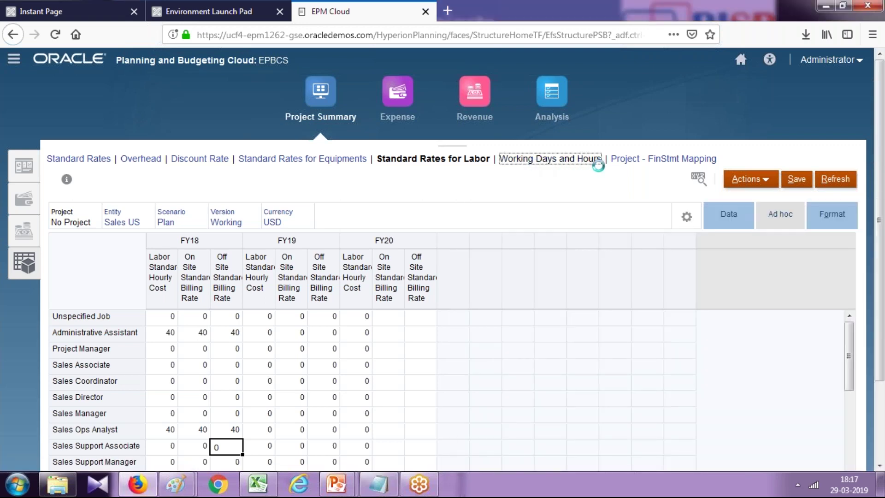
{"action": "key", "text": "alt+Tab"}
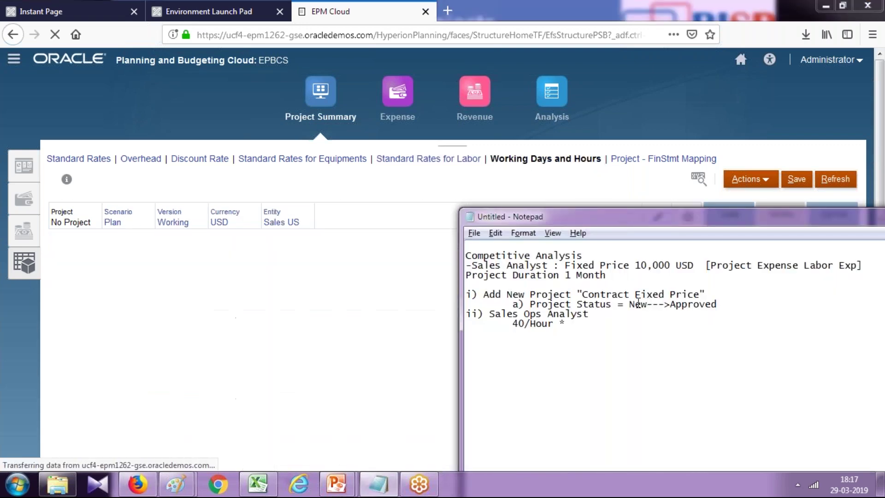
{"action": "type", "text": "22 Days *"}
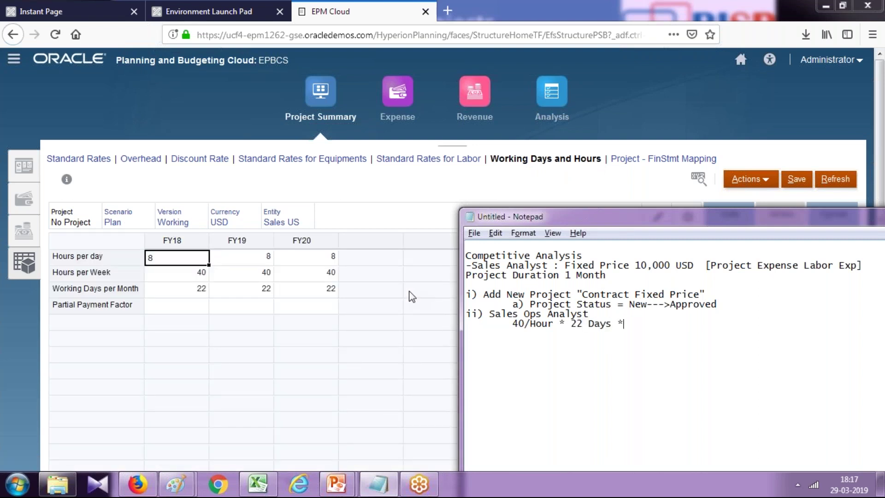
{"action": "type", "text": " 8"}
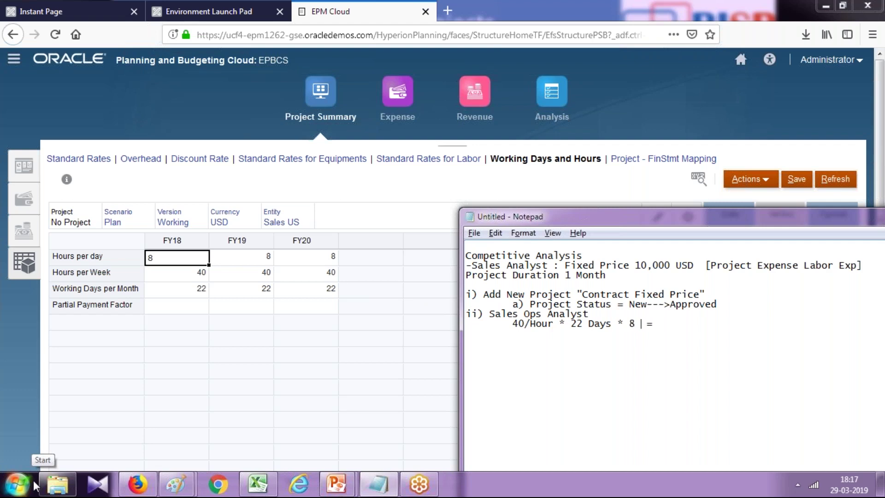
{"action": "type", "text": "hour"}
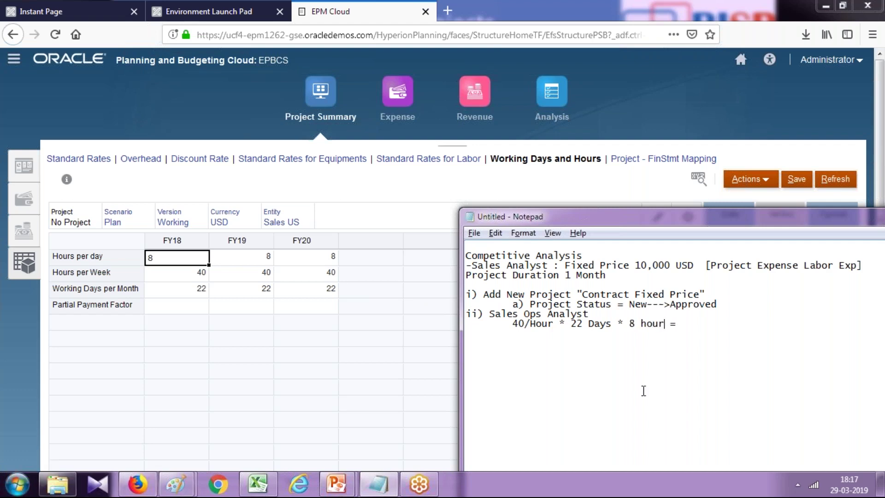
Compute 22*8*40 = 7040 in Calculator, then close it
{"action": "left_click", "coordinate": [17, 486]}
{"action": "type", "text": "calc"}
{"action": "key", "text": "Return"}
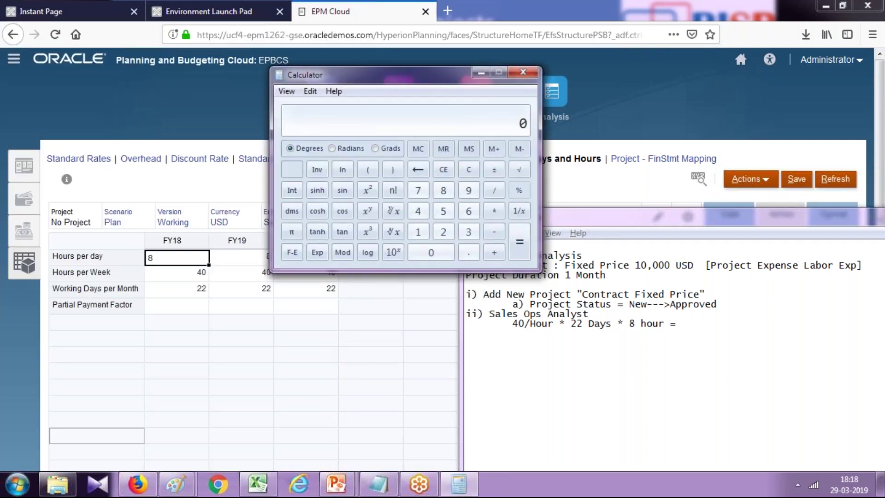
{"action": "type", "text": "8*40"}
{"action": "key", "text": "Return"}
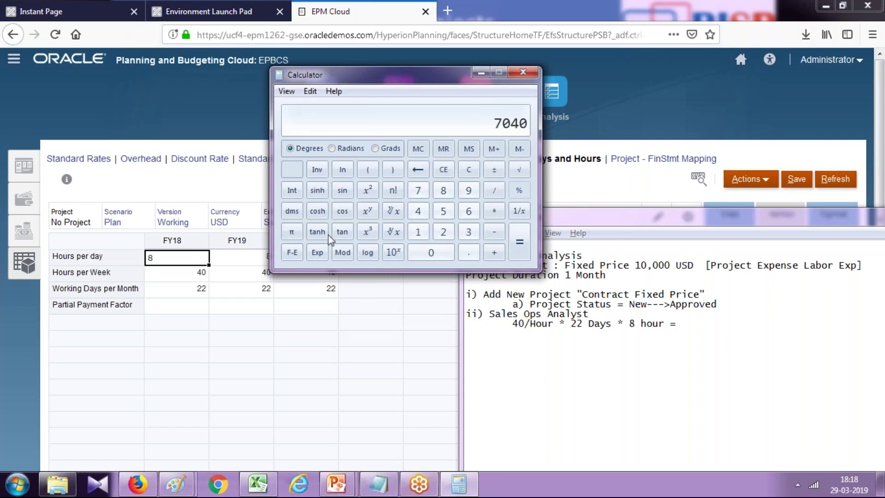
{"action": "left_click", "coordinate": [523, 71]}
Type 7040 after the formula in the notes and highlight the 10,000 price and result line
{"action": "left_click", "coordinate": [692, 323]}
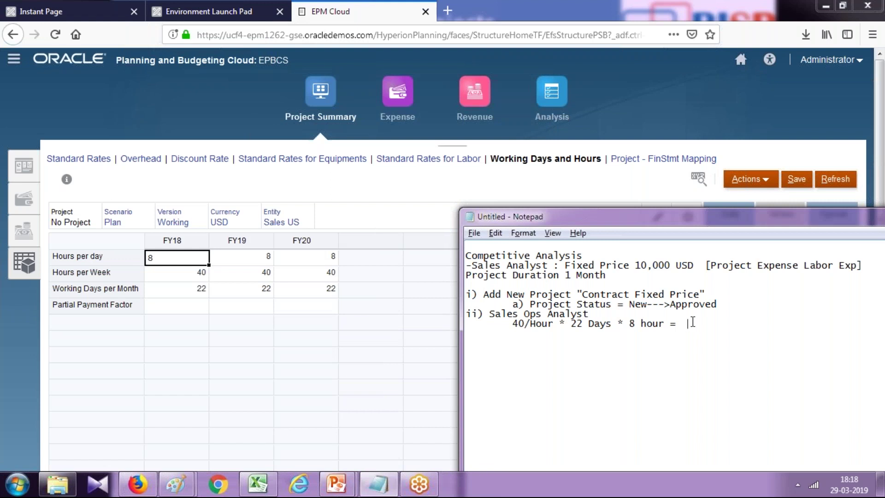
{"action": "type", "text": "7040"}
{"action": "left_click_drag", "start_coordinate": [600, 265], "coordinate": [700, 265]}
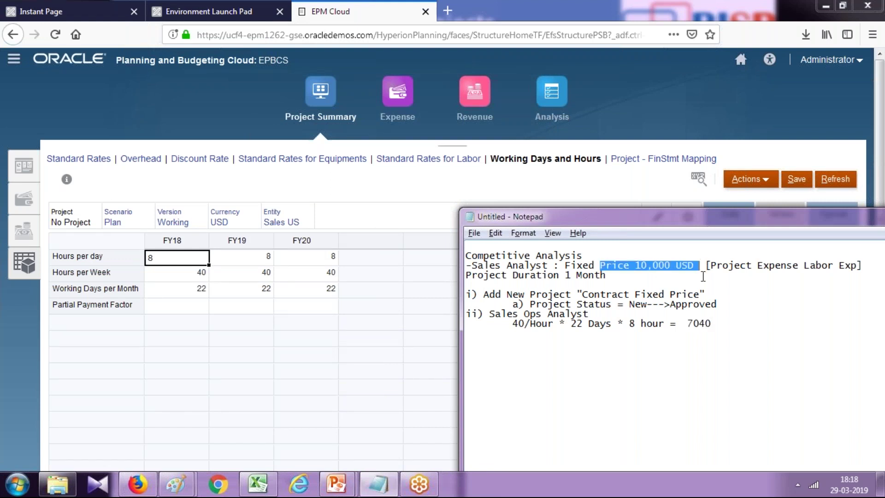
{"action": "left_click", "coordinate": [725, 323]}
{"action": "left_click_drag", "start_coordinate": [722, 324], "coordinate": [477, 327]}
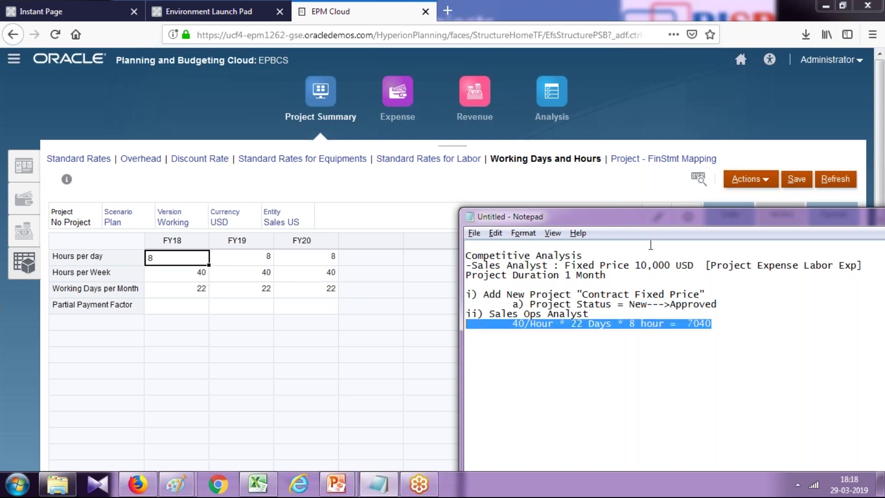
Open the Expense area, put Notepad away and go to the Expense Assumptions forms
{"action": "left_click", "coordinate": [396, 120]}
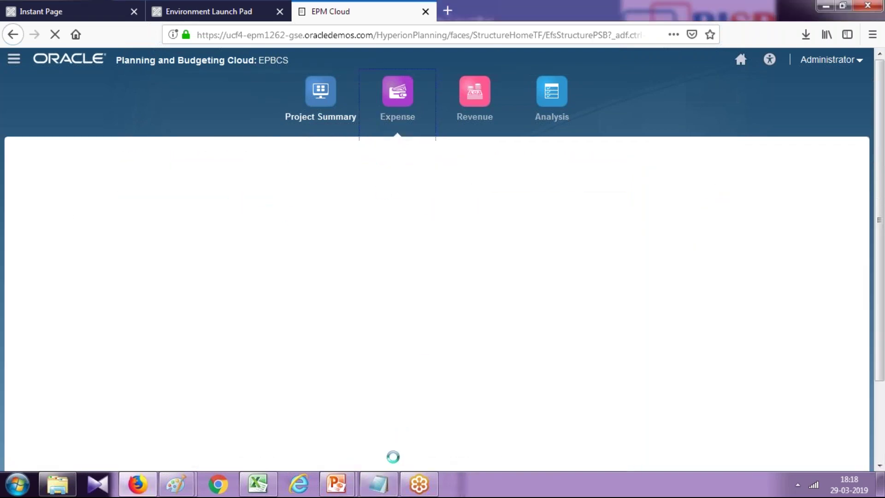
{"action": "key", "text": "alt+Tab"}
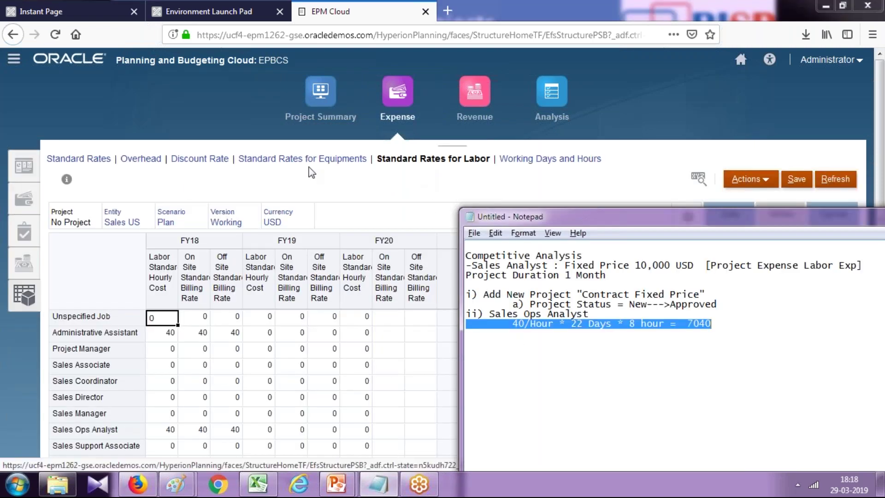
{"action": "key", "text": "alt+Tab"}
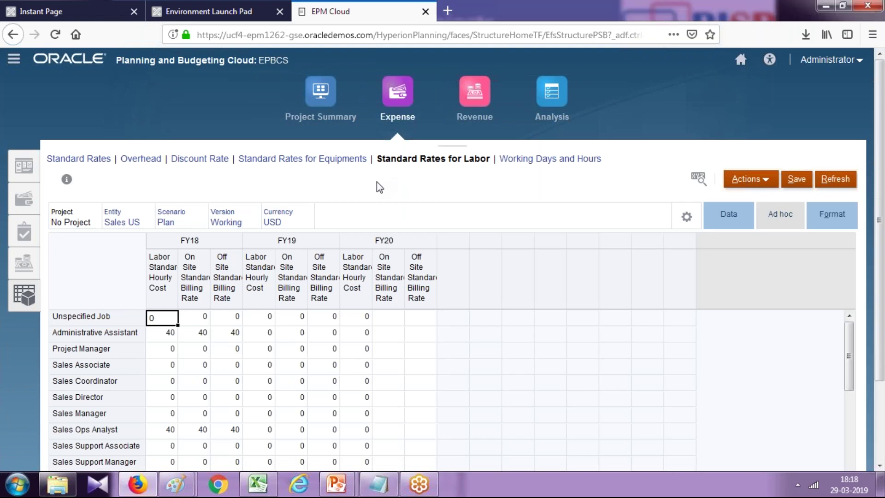
{"action": "left_click", "coordinate": [22, 201]}
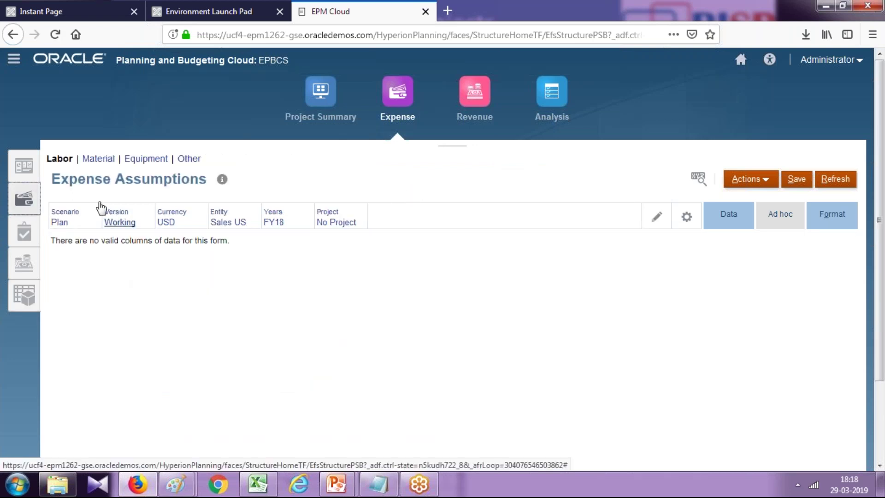
Load the Labor form for DataCollection under Contract Projects > Fixed Price Contracts
{"action": "left_click", "coordinate": [344, 223]}
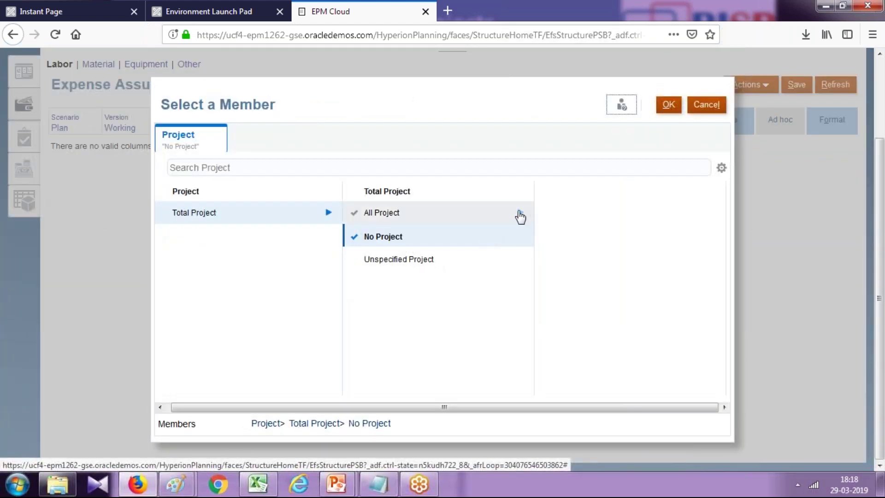
{"action": "left_click", "coordinate": [520, 212]}
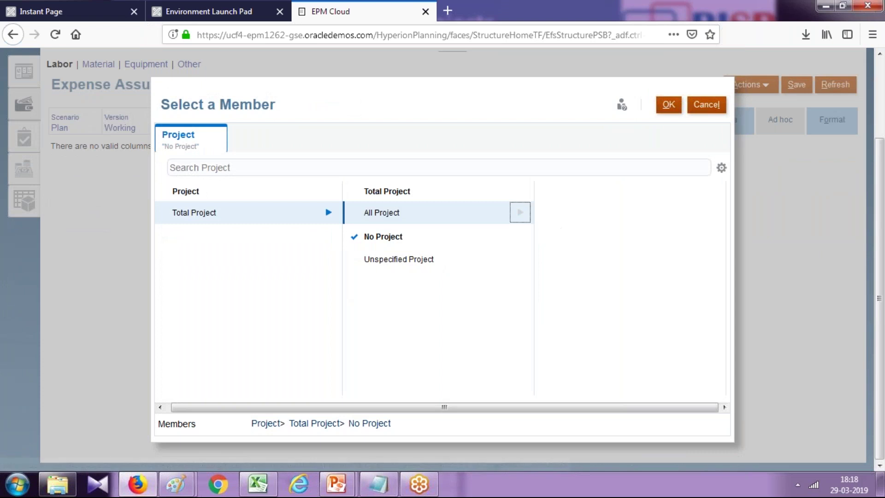
{"action": "left_click", "coordinate": [716, 212]}
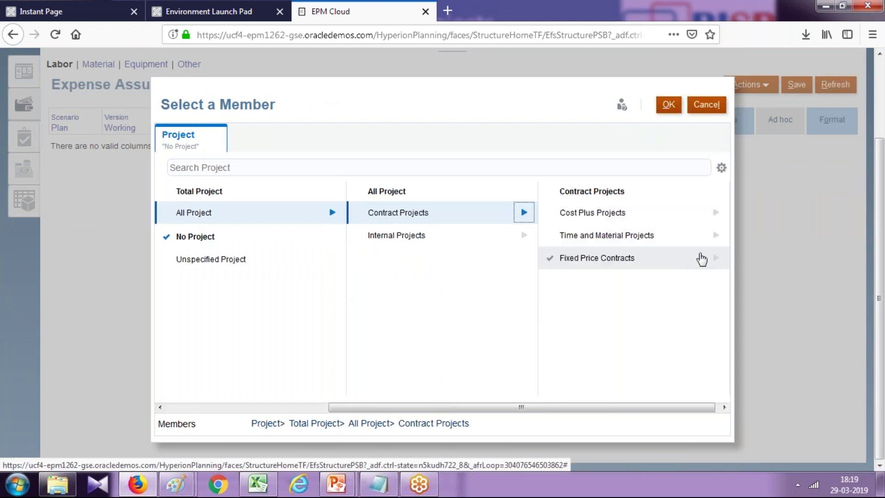
{"action": "left_click", "coordinate": [718, 259]}
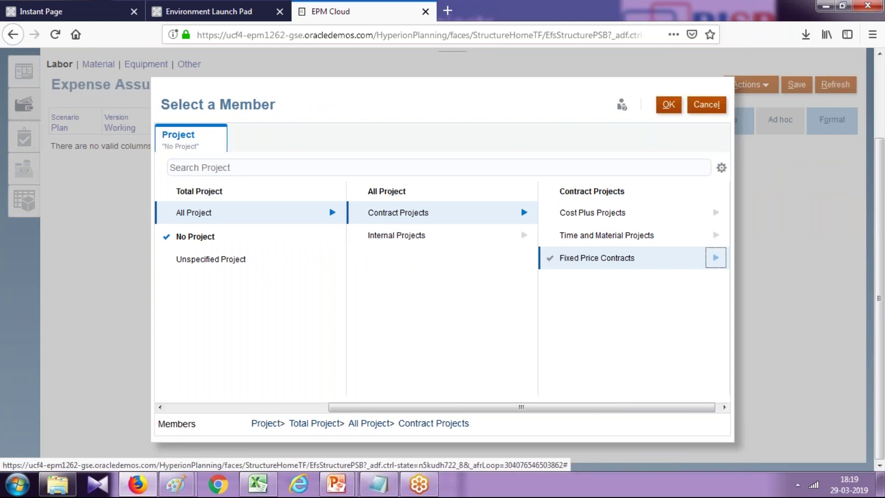
{"action": "left_click", "coordinate": [561, 259]}
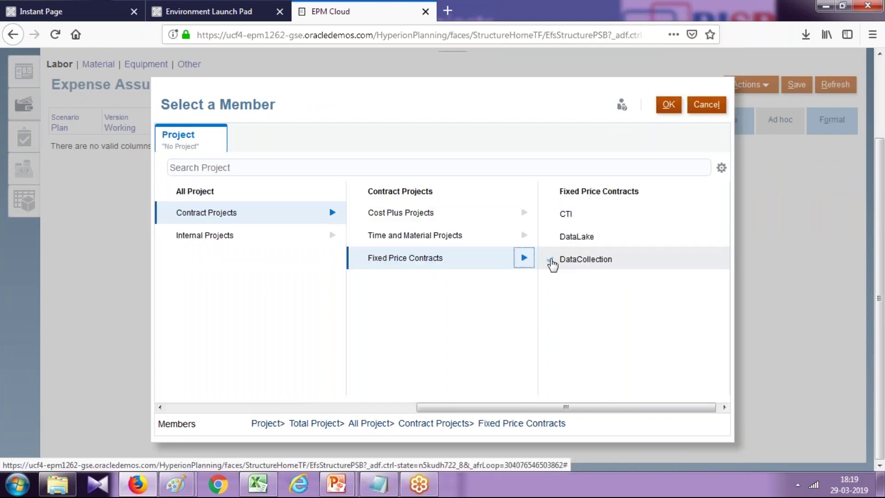
{"action": "left_click", "coordinate": [664, 106]}
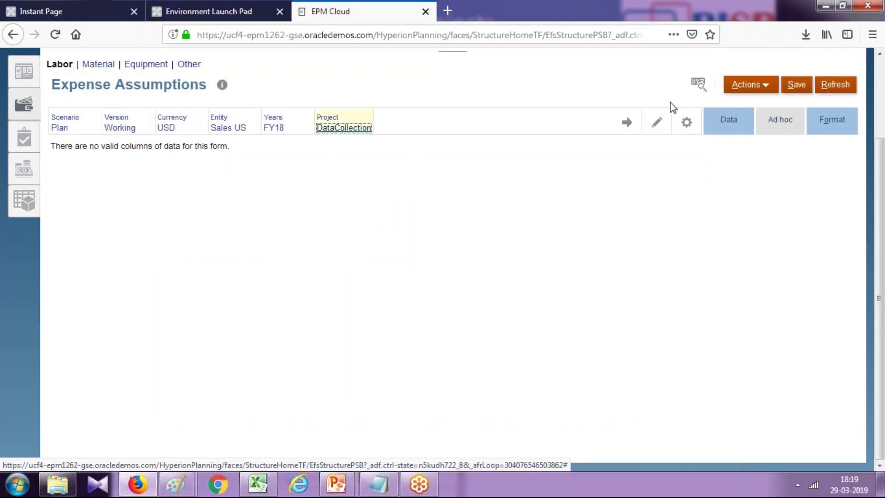
{"action": "left_click", "coordinate": [628, 122]}
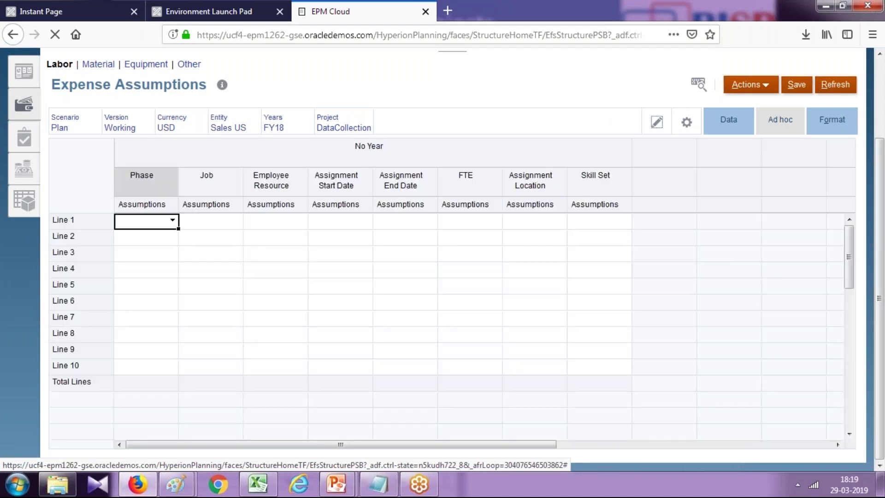
Set Line 1's phase to Research
{"action": "left_click", "coordinate": [173, 221]}
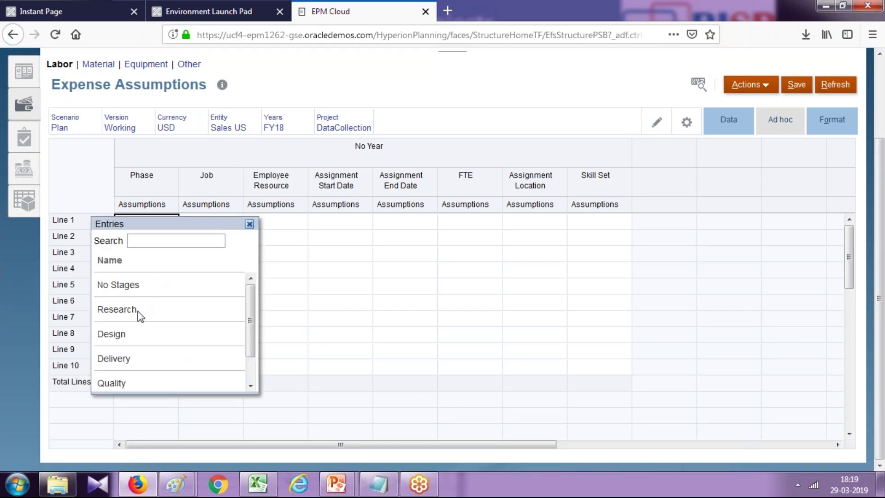
{"action": "left_click", "coordinate": [138, 312]}
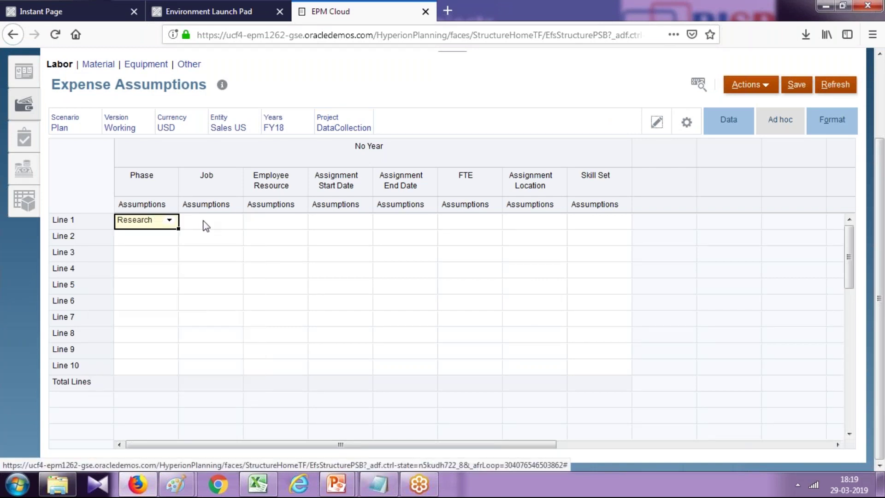
{"action": "left_click", "coordinate": [205, 226]}
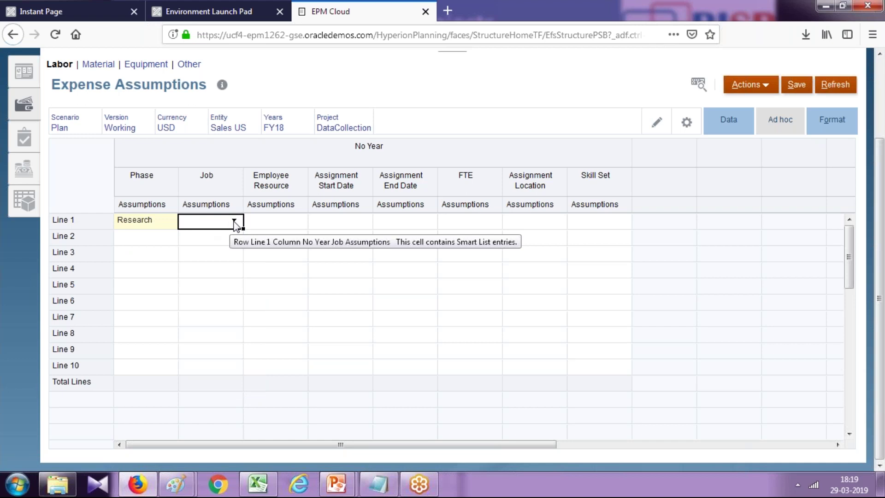
{"action": "left_click", "coordinate": [379, 484]}
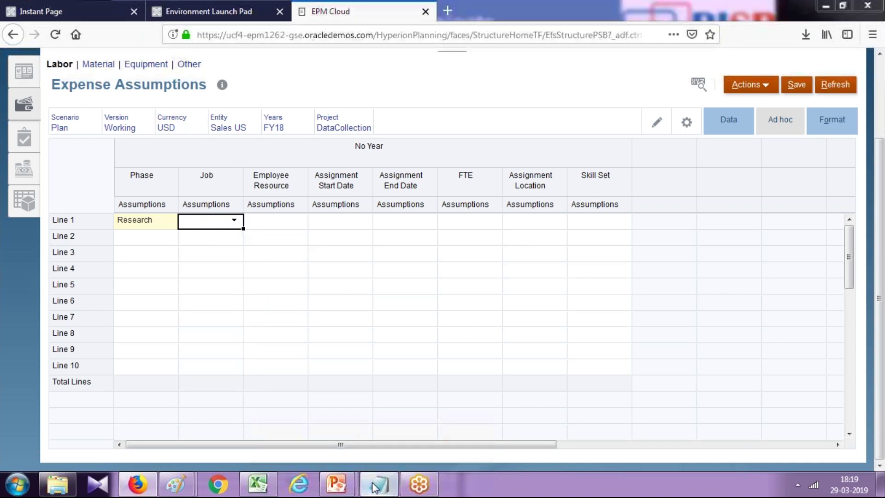
Choose Sales Ops Analyst as Line 1's job by searching the entries for 'Sales'
{"action": "left_click", "coordinate": [234, 220]}
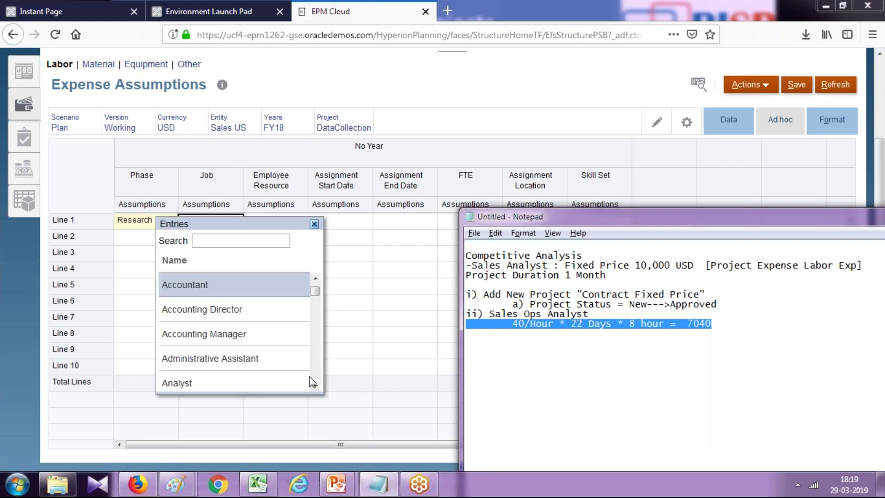
{"action": "left_click", "coordinate": [316, 386]}
{"action": "left_click", "coordinate": [316, 386]}
{"action": "left_click", "coordinate": [315, 385]}
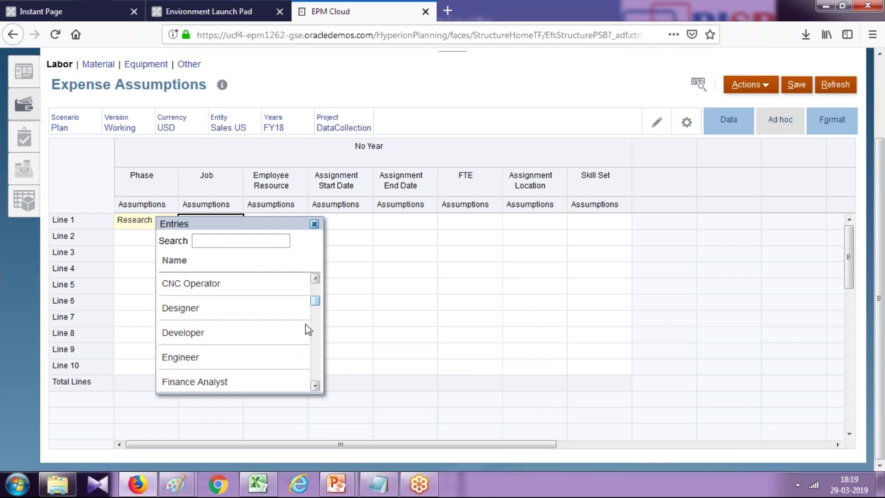
{"action": "left_click", "coordinate": [315, 385]}
{"action": "left_click", "coordinate": [314, 386]}
{"action": "left_click", "coordinate": [315, 386]}
{"action": "left_click", "coordinate": [315, 386]}
{"action": "left_click", "coordinate": [314, 385]}
{"action": "left_click", "coordinate": [314, 385]}
{"action": "left_click", "coordinate": [314, 385]}
{"action": "left_click", "coordinate": [315, 386]}
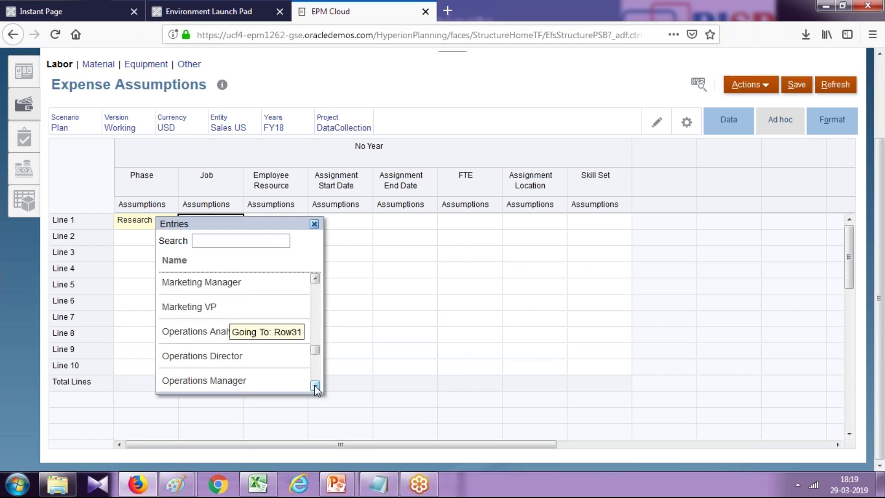
{"action": "left_click", "coordinate": [235, 245]}
{"action": "type", "text": "Sales"}
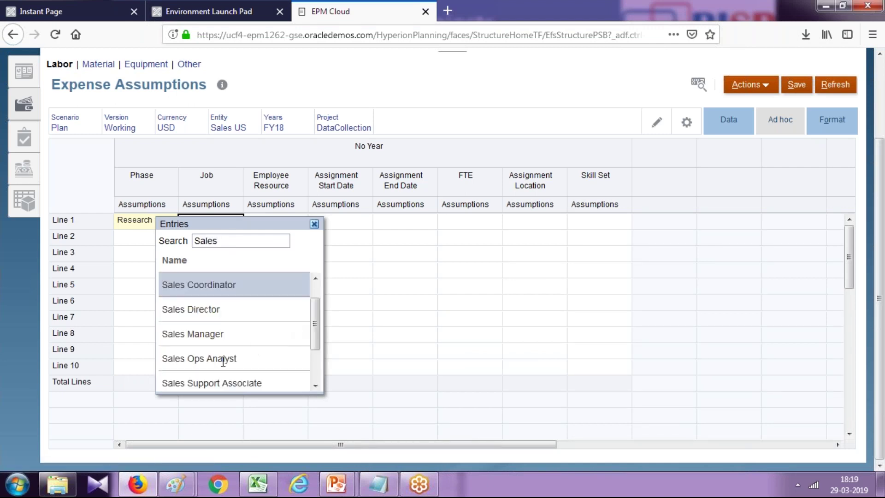
{"action": "left_click", "coordinate": [225, 359]}
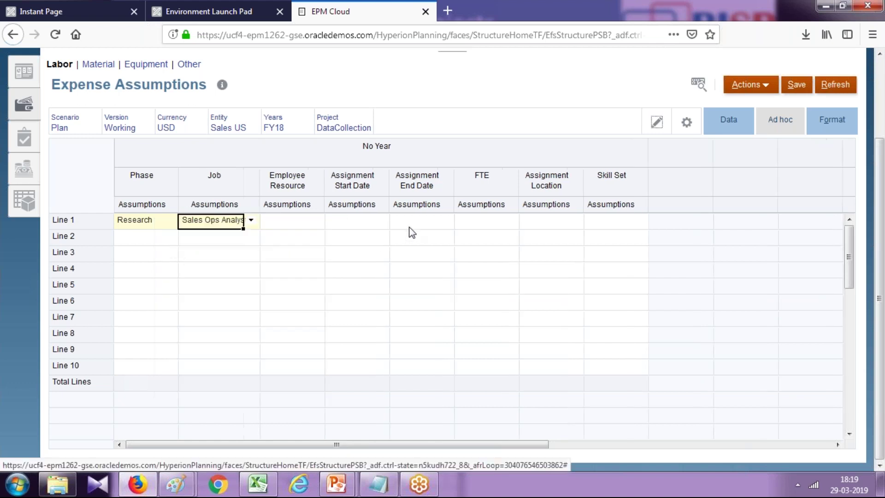
{"action": "left_click", "coordinate": [486, 220]}
Enter FTE 1 and assign an employee resource to Line 1
{"action": "type", "text": "1"}
{"action": "left_click", "coordinate": [297, 223]}
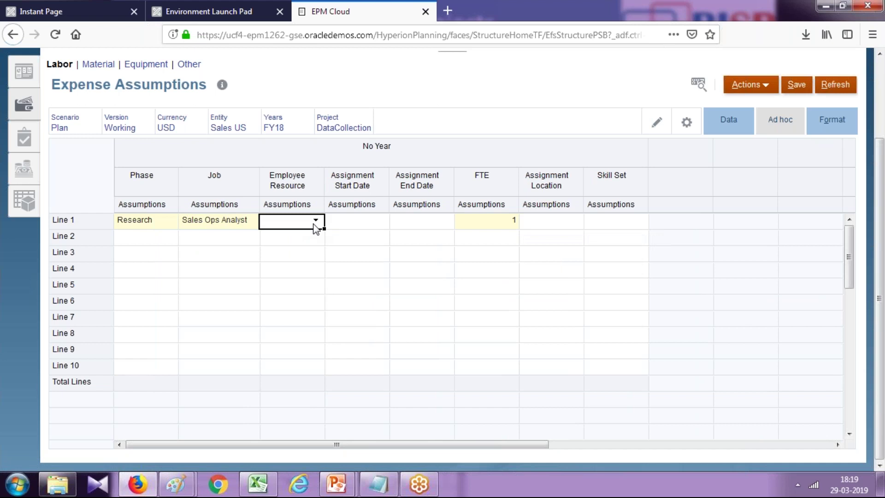
{"action": "left_click", "coordinate": [315, 221]}
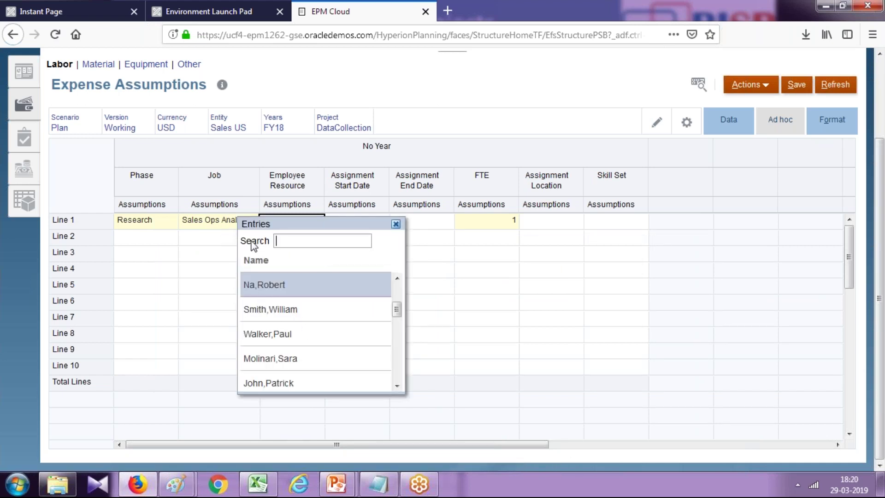
{"action": "left_click", "coordinate": [325, 384]}
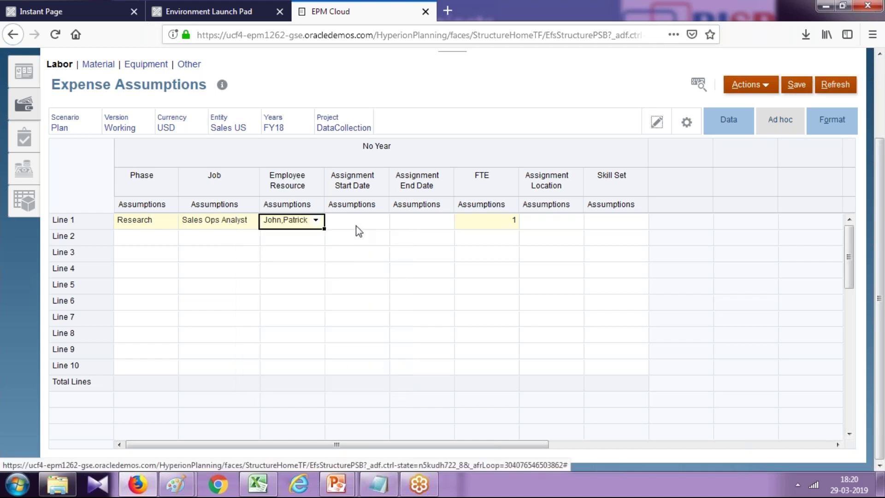
Pick January 1 and January 31 as Line 1's start and end dates
{"action": "left_click", "coordinate": [356, 226]}
{"action": "left_click", "coordinate": [386, 227]}
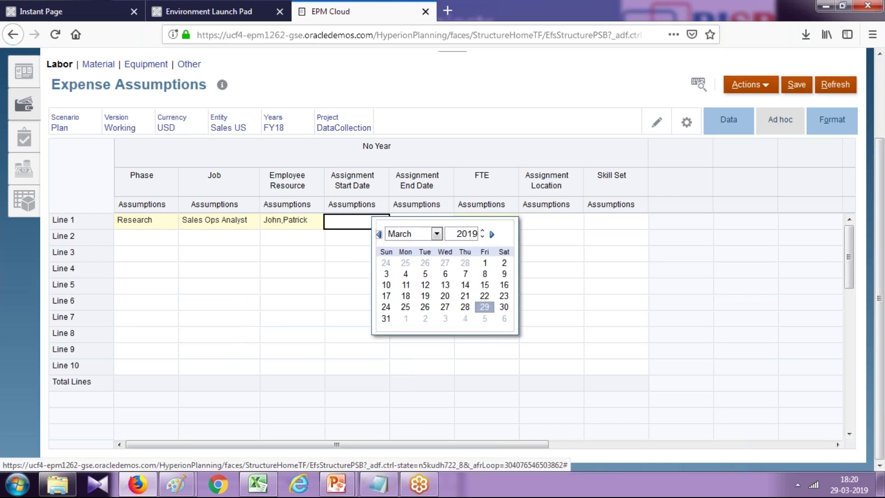
{"action": "left_click", "coordinate": [379, 234]}
{"action": "left_click", "coordinate": [379, 234]}
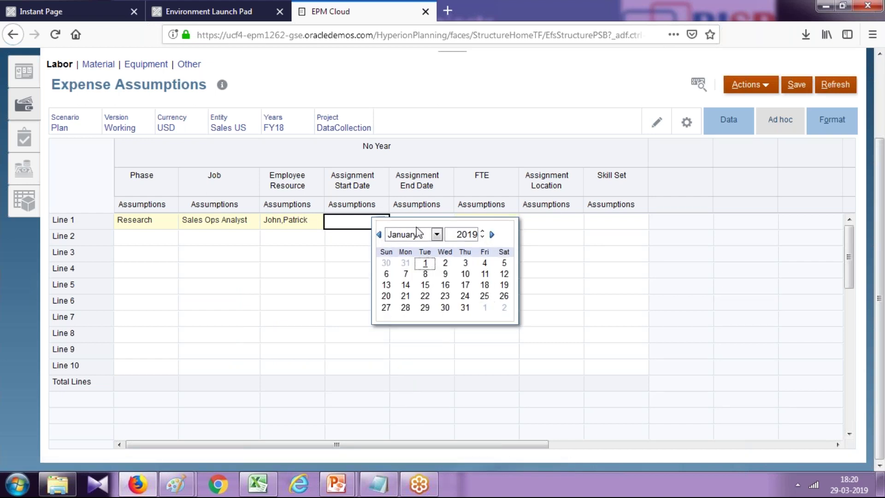
{"action": "left_click", "coordinate": [425, 263]}
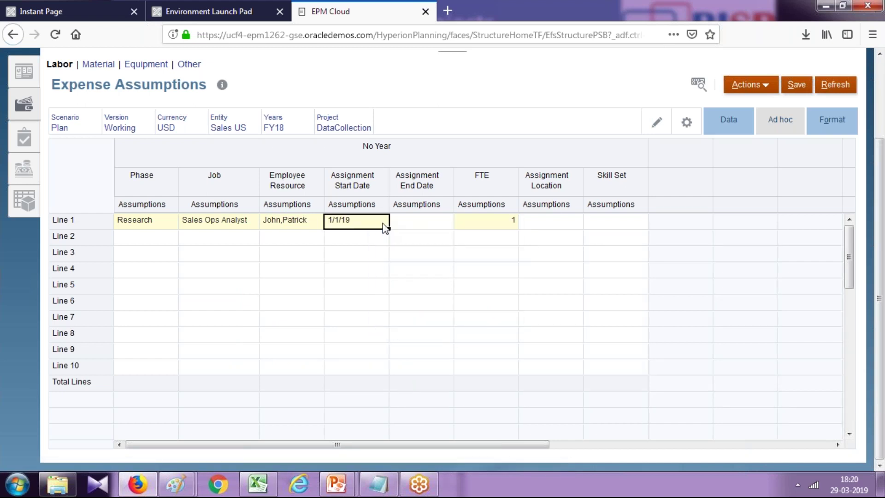
{"action": "left_click", "coordinate": [449, 223]}
{"action": "left_click", "coordinate": [444, 222]}
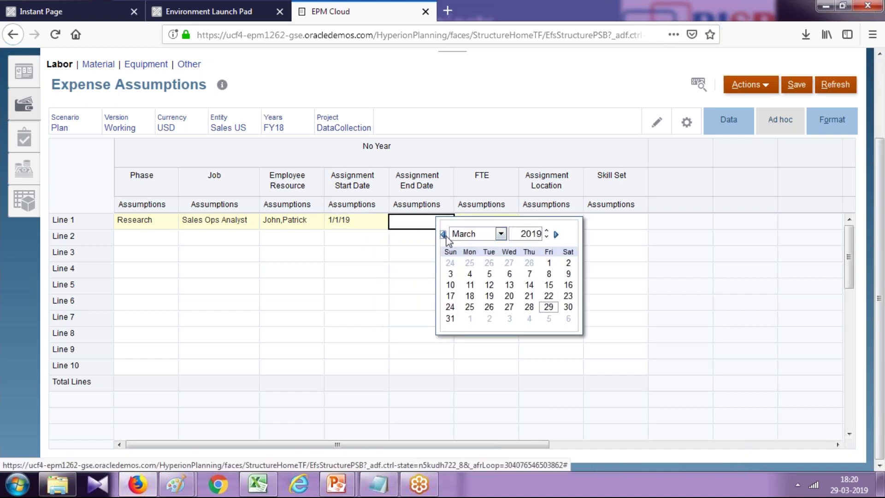
{"action": "left_click", "coordinate": [444, 234]}
{"action": "left_click", "coordinate": [443, 234]}
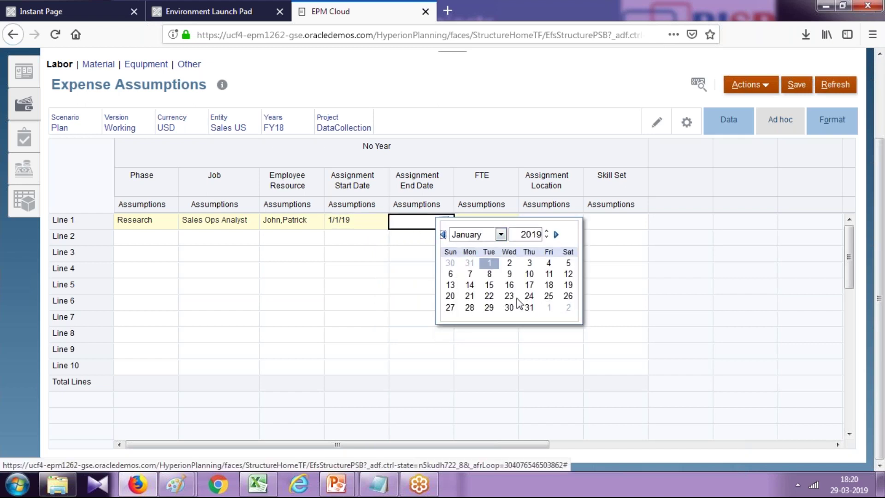
{"action": "left_click", "coordinate": [530, 308]}
Correct the years so Line 1 runs from 1/1/18 to 1/31/18
{"action": "left_click", "coordinate": [363, 221]}
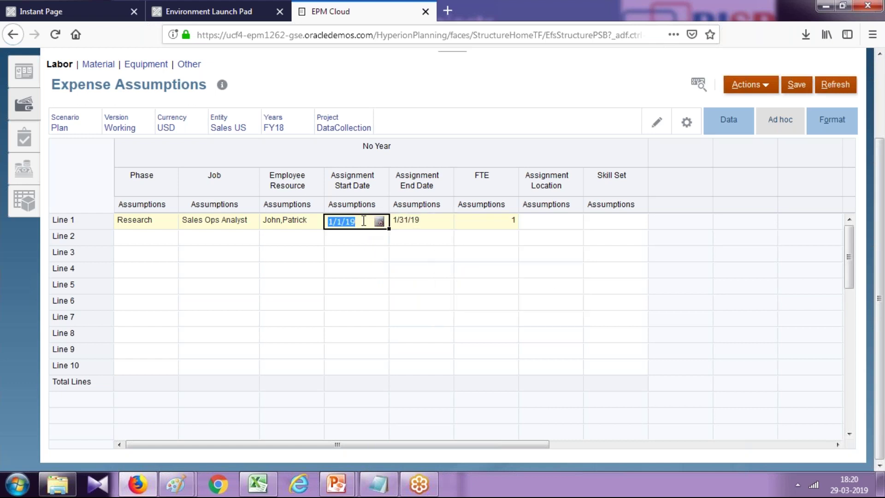
{"action": "left_click", "coordinate": [367, 221]}
{"action": "left_click", "coordinate": [429, 220]}
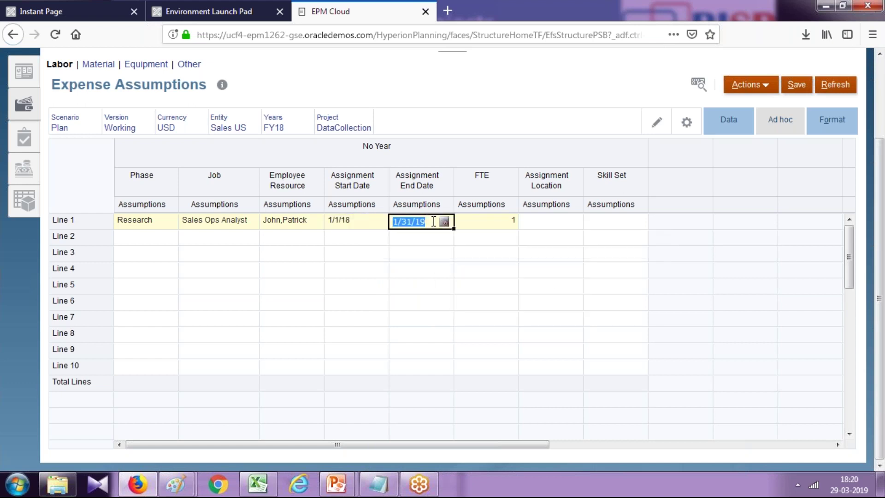
{"action": "left_click", "coordinate": [434, 222]}
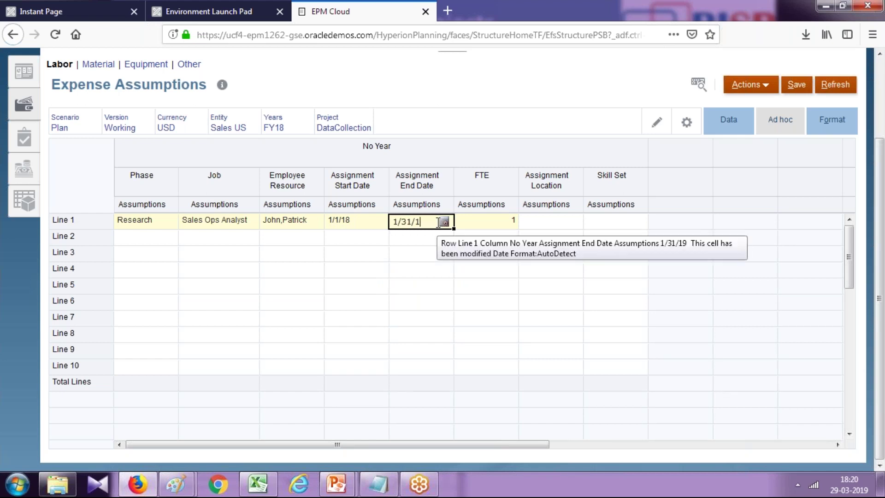
{"action": "left_click", "coordinate": [794, 95]}
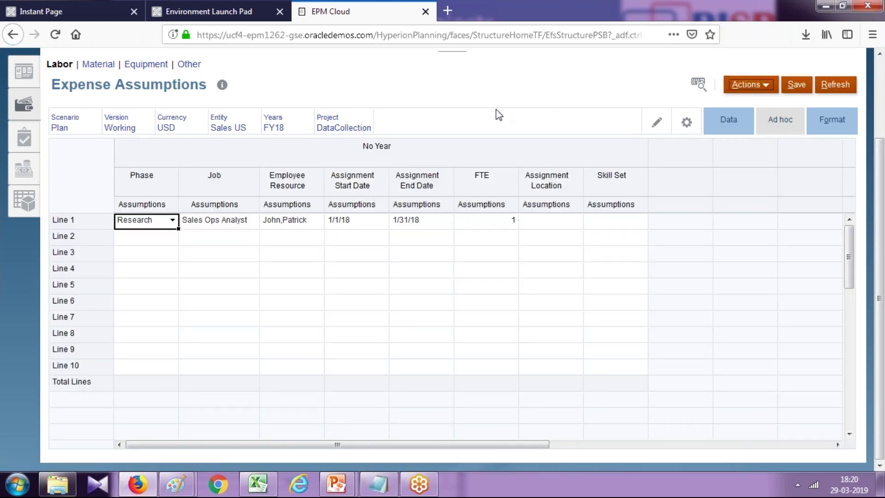
Run Calculate Expenses from the Actions menu
{"action": "left_click", "coordinate": [770, 90]}
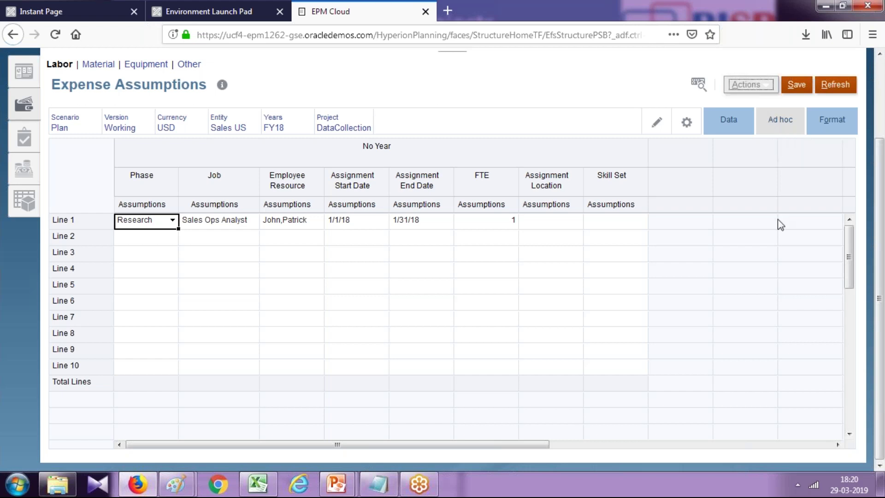
{"action": "scroll", "coordinate": [780, 224], "scroll_direction": "up", "scroll_amount": 3}
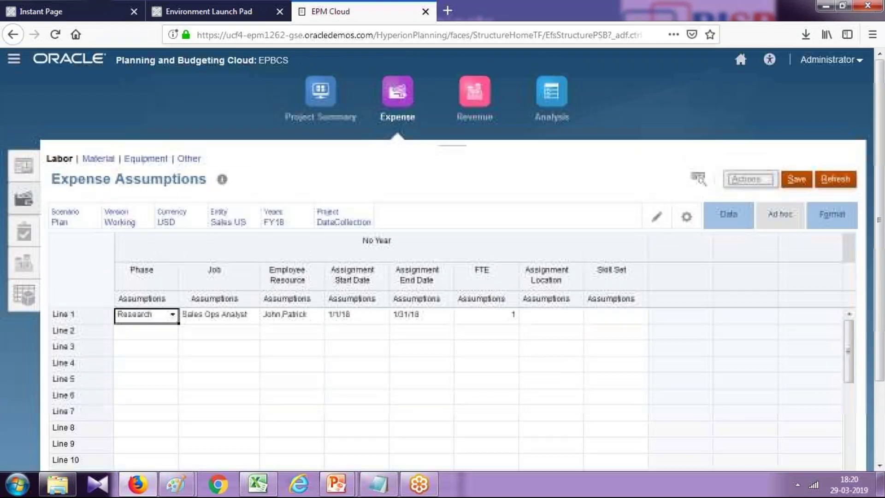
{"action": "left_click", "coordinate": [686, 287]}
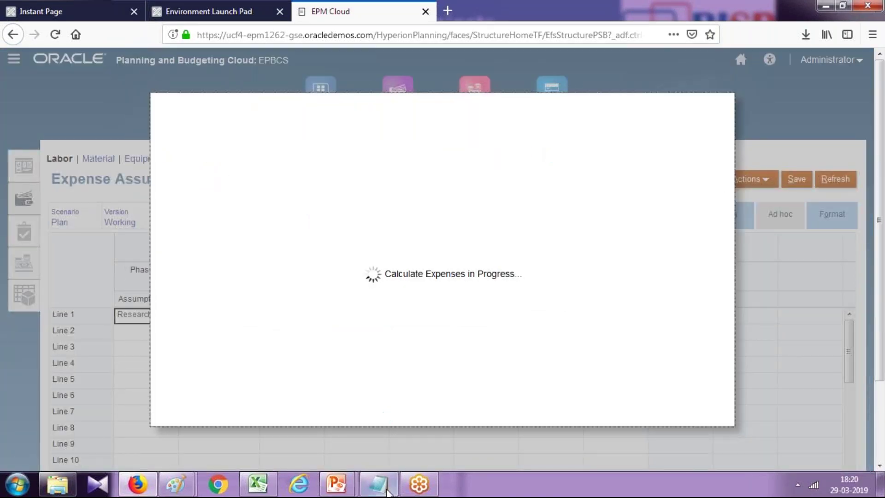
{"action": "left_click", "coordinate": [388, 492]}
Add 'iii) Associate Employee with Project', 'iv) Calculate Expenses', 'v) Direct input of Revenue' to the notes
{"action": "left_click", "coordinate": [739, 339]}
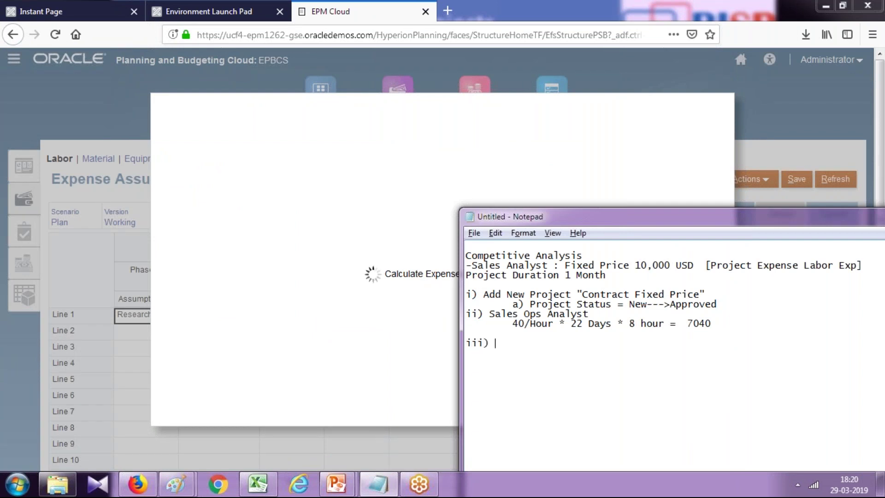
{"action": "type", "text": "Calculate Expenses"}
{"action": "left_click", "coordinate": [494, 342]}
{"action": "key", "text": "Return"}
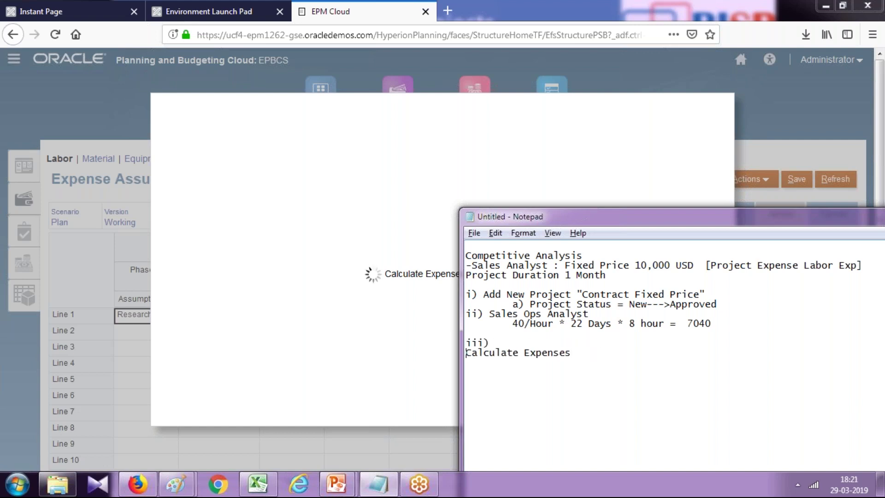
{"action": "type", "text": "Associate "}
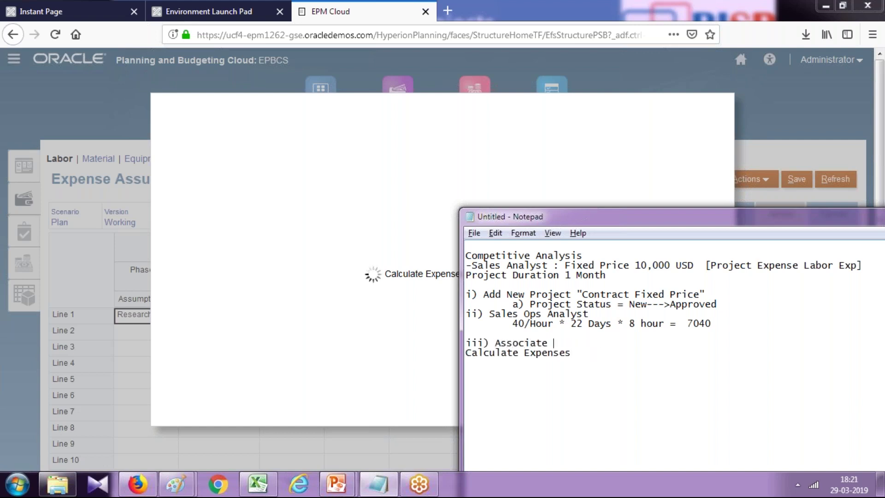
{"action": "type", "text": "Employee with Project "}
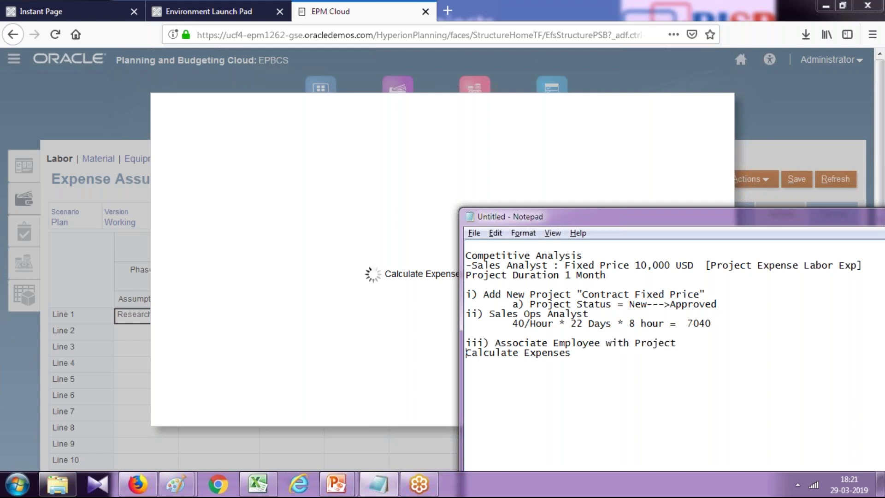
{"action": "type", "text": "iv)"}
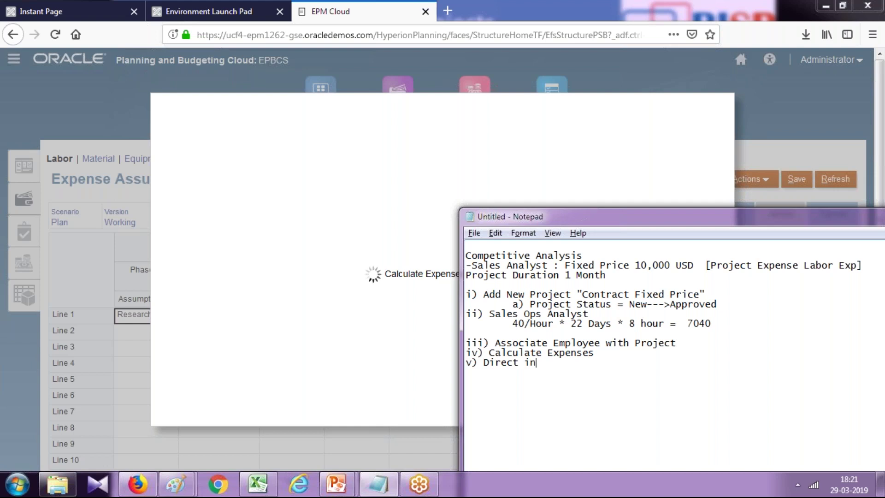
{"action": "type", "text": "put of Revenue"}
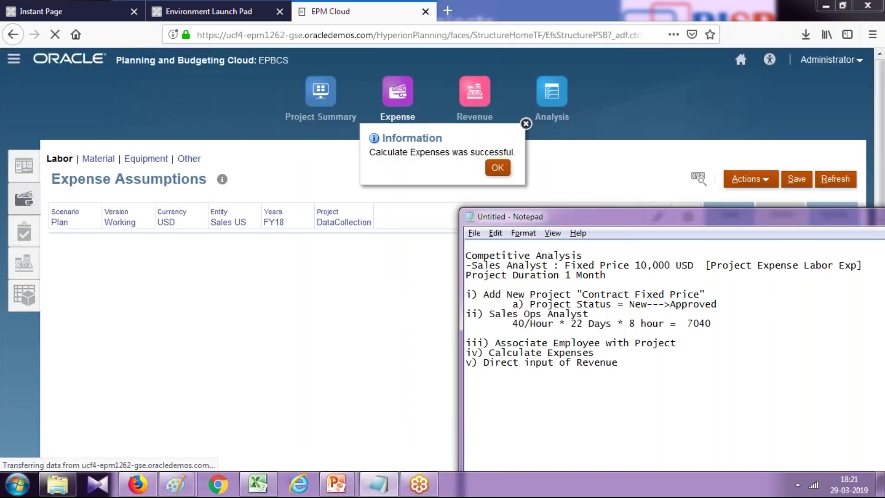
Check the Expense Overview's Total Expenses 7,040 against the 7040 estimate in the notes
{"action": "left_click", "coordinate": [508, 171]}
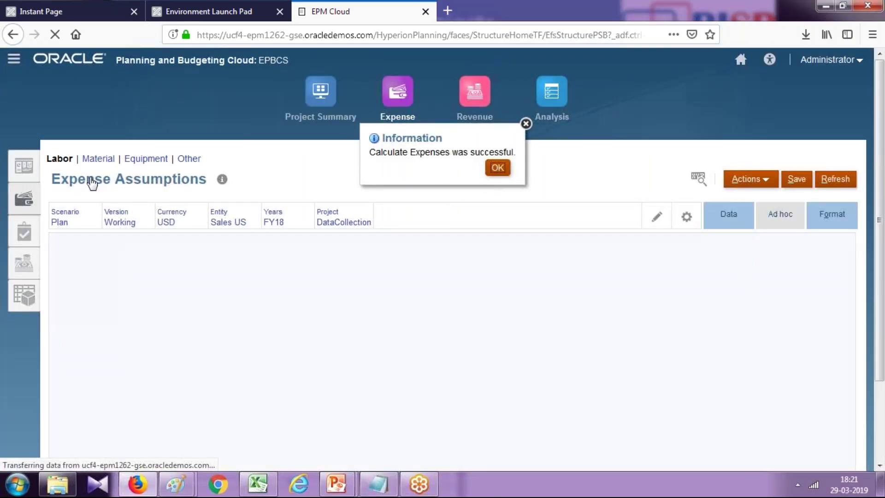
{"action": "left_click", "coordinate": [24, 166]}
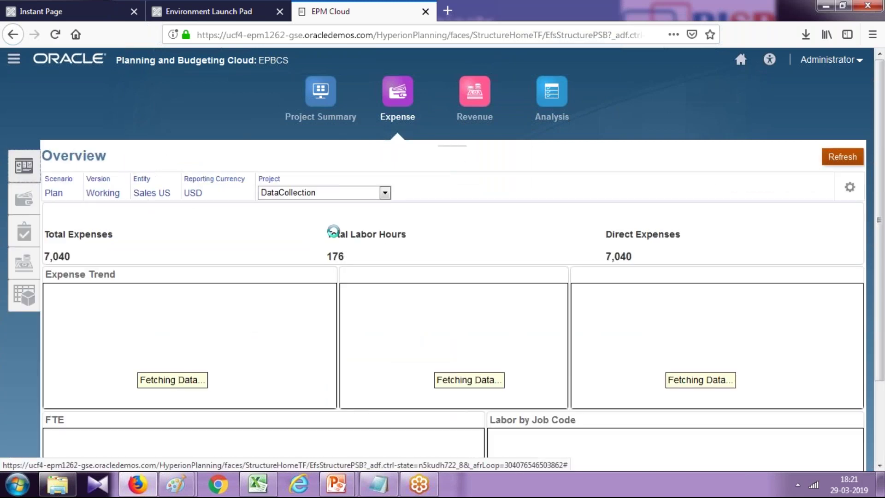
{"action": "left_click", "coordinate": [378, 484]}
{"action": "left_click_drag", "start_coordinate": [705, 220], "coordinate": [599, 286]}
{"action": "left_click_drag", "start_coordinate": [580, 393], "coordinate": [553, 393]}
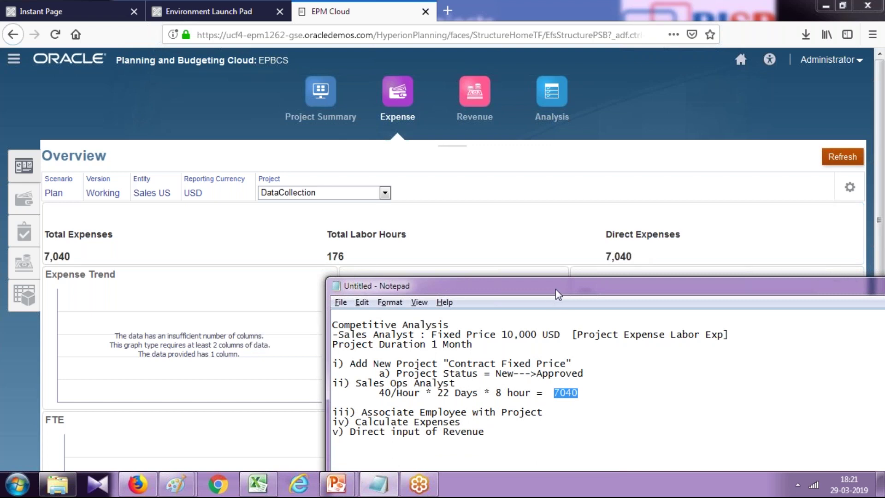
{"action": "left_click_drag", "start_coordinate": [555, 289], "coordinate": [511, 278]}
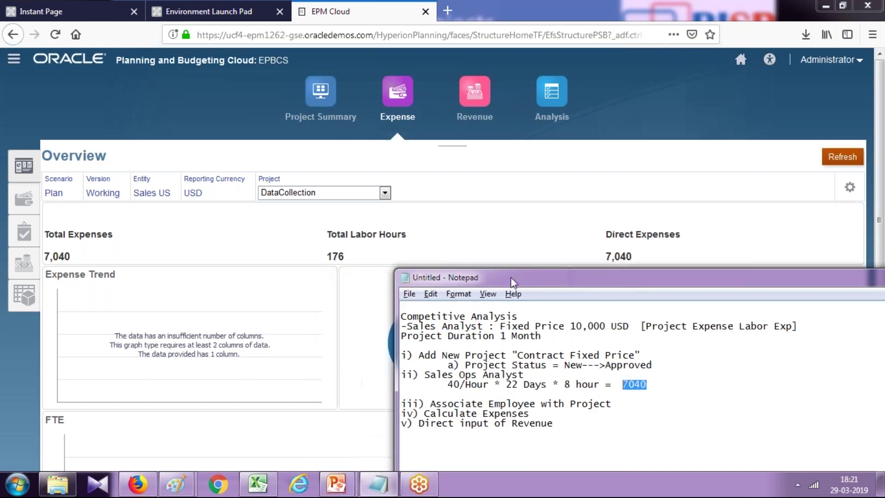
{"action": "left_click", "coordinate": [545, 242]}
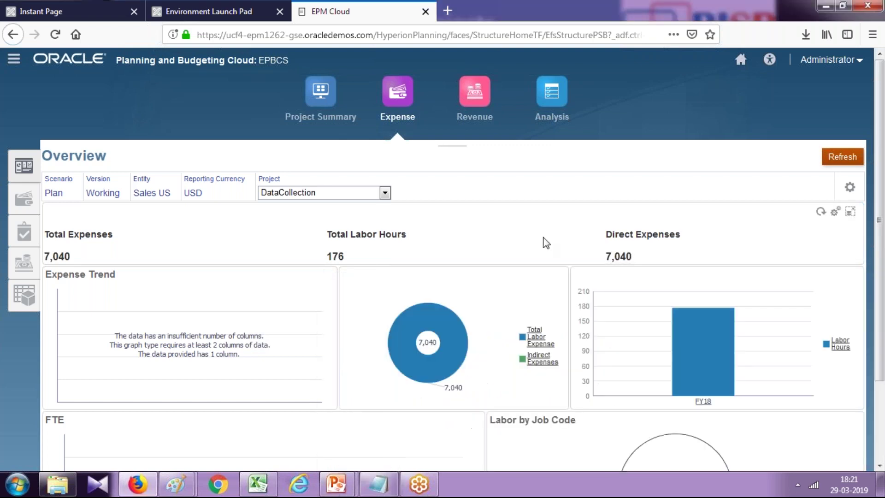
Go through the Revenue dashboard to the empty DataCollection Project Revenue form
{"action": "left_click", "coordinate": [482, 123]}
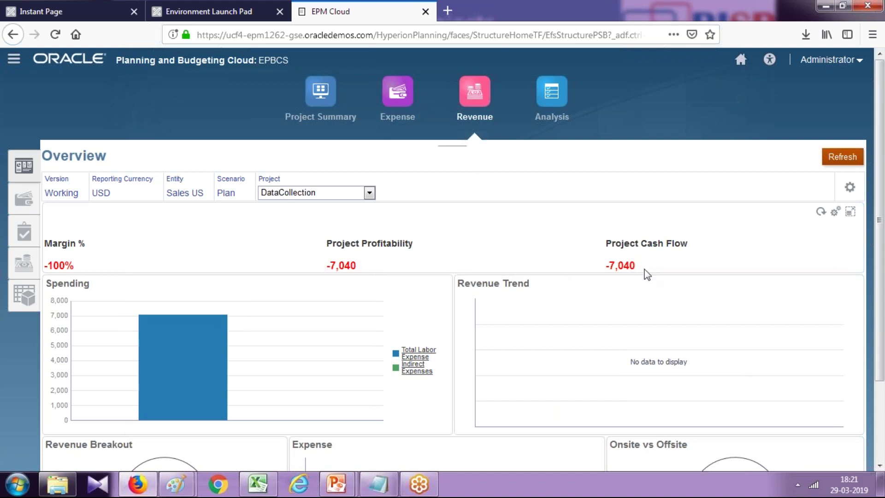
{"action": "left_click", "coordinate": [25, 242]}
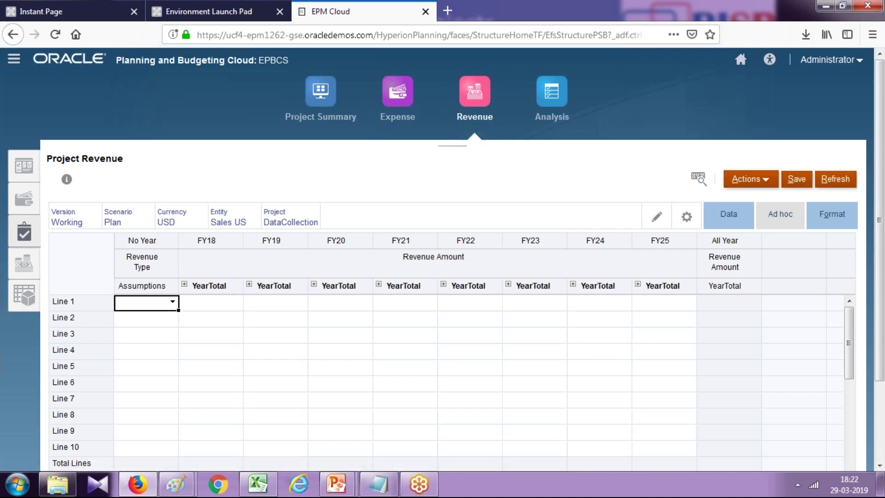
Enter 10,000 Contract Revenue - Labor in FY18 January on Line 1, save and launch the spread rule
{"action": "left_click", "coordinate": [171, 306]}
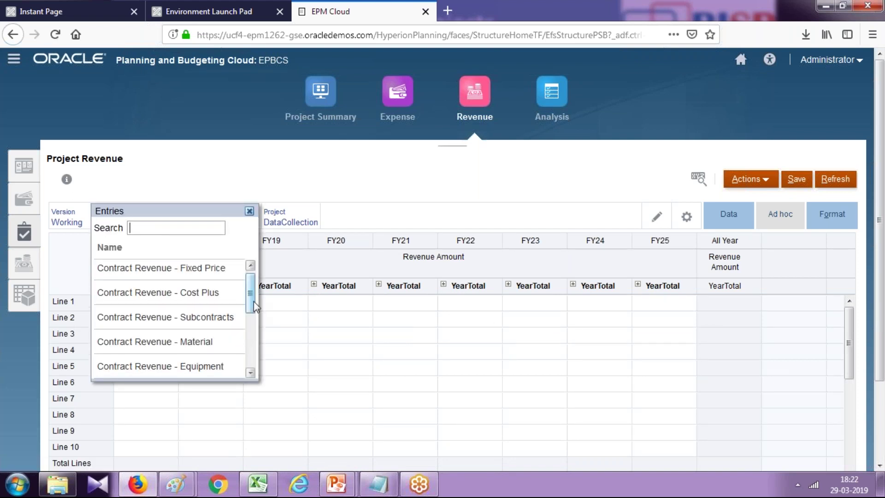
{"action": "scroll", "coordinate": [234, 341], "scroll_direction": "down", "scroll_amount": 3}
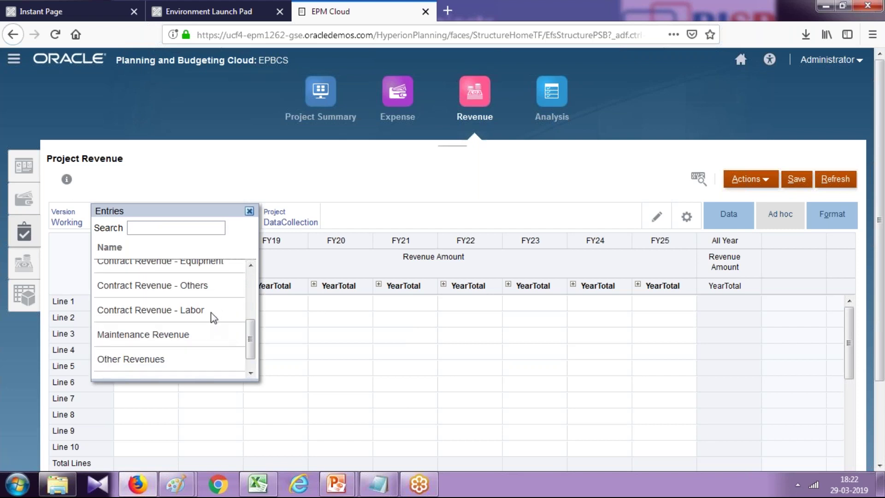
{"action": "left_click", "coordinate": [212, 314]}
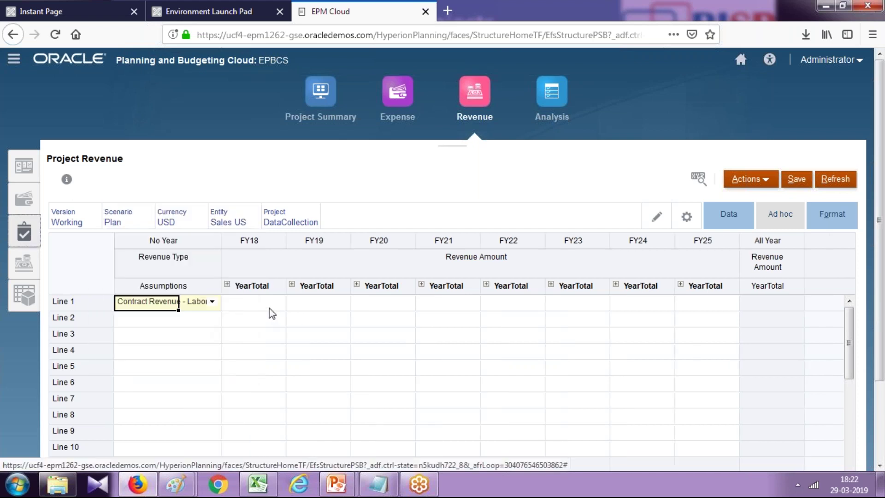
{"action": "left_click", "coordinate": [252, 285]}
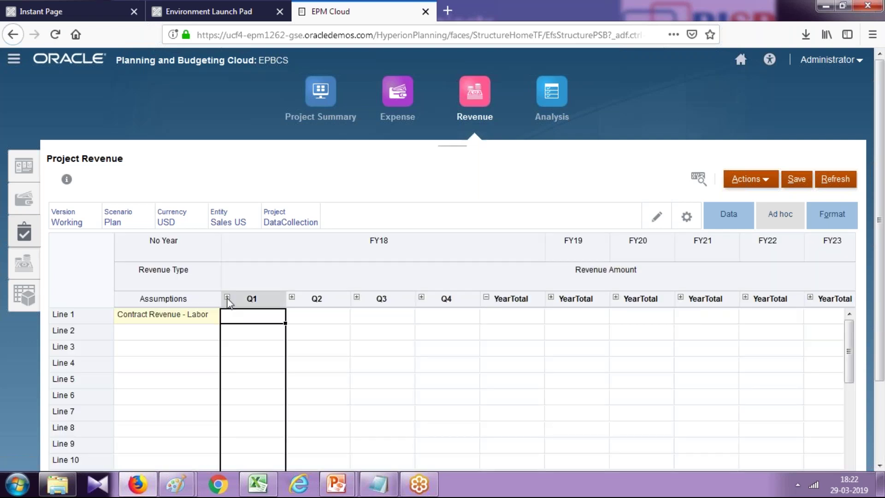
{"action": "left_click", "coordinate": [228, 297]}
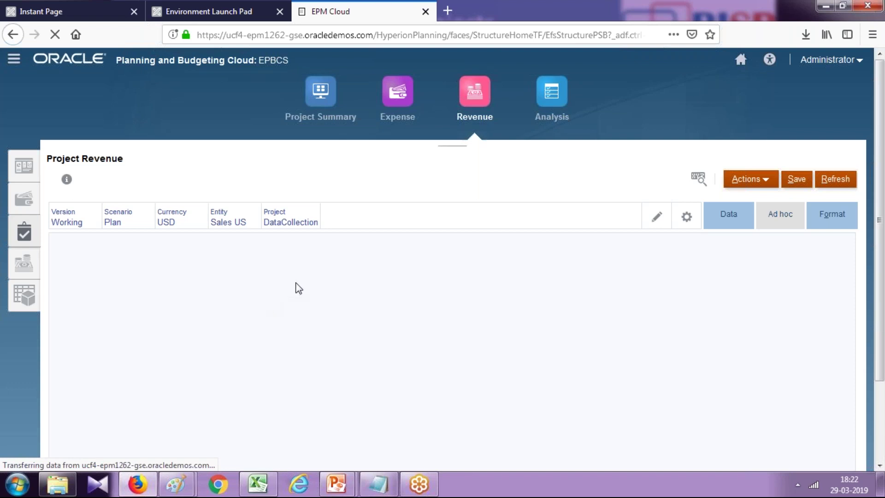
{"action": "type", "text": "1"}
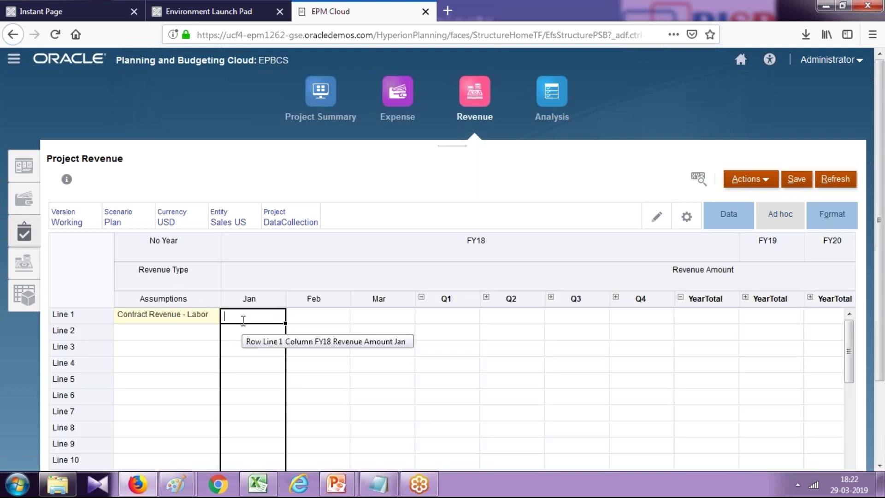
{"action": "type", "text": "0,000"}
{"action": "key", "text": "Return"}
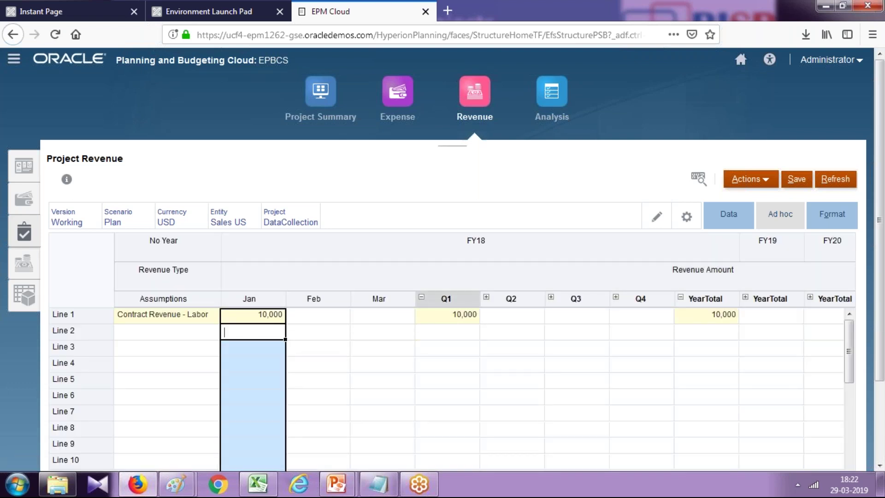
{"action": "left_click", "coordinate": [745, 185]}
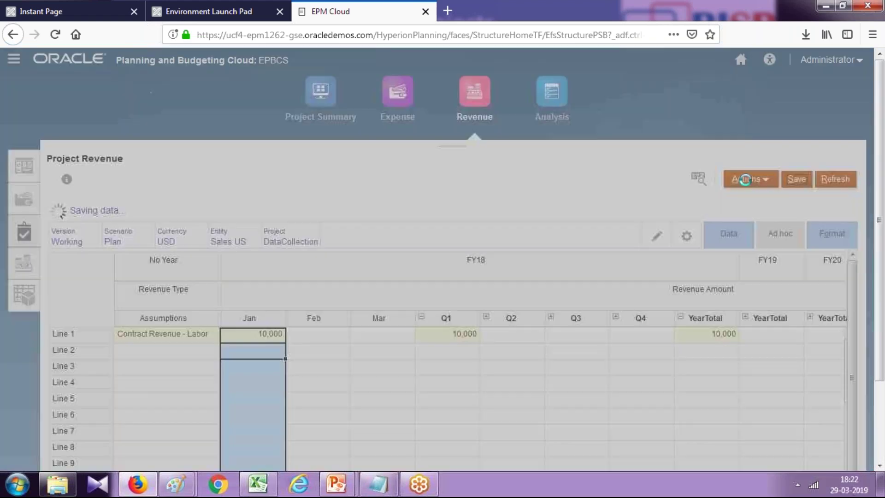
{"action": "left_click", "coordinate": [665, 121]}
Append 'and calculate revenue' to step v) in the notes and dismiss the save message
{"action": "left_click", "coordinate": [378, 484]}
{"action": "left_click", "coordinate": [584, 421]}
{"action": "type", "text": "and calculate reven"}
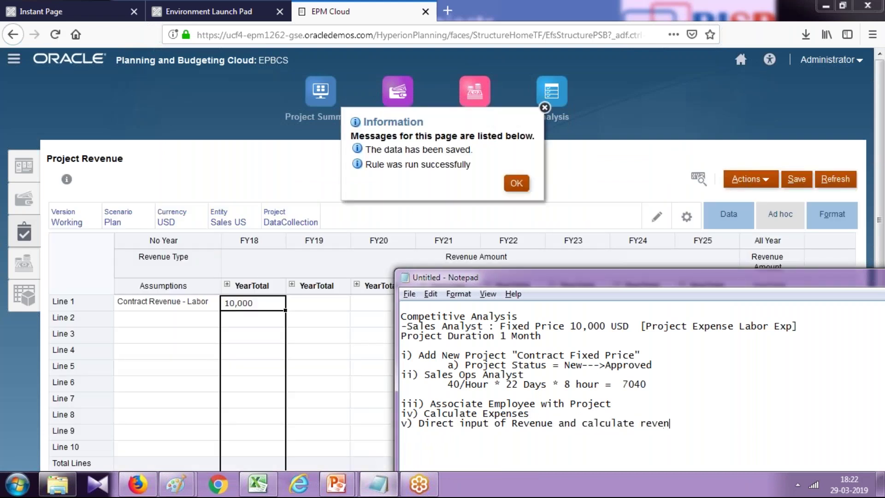
{"action": "type", "text": "ue"}
{"action": "left_click", "coordinate": [516, 183]}
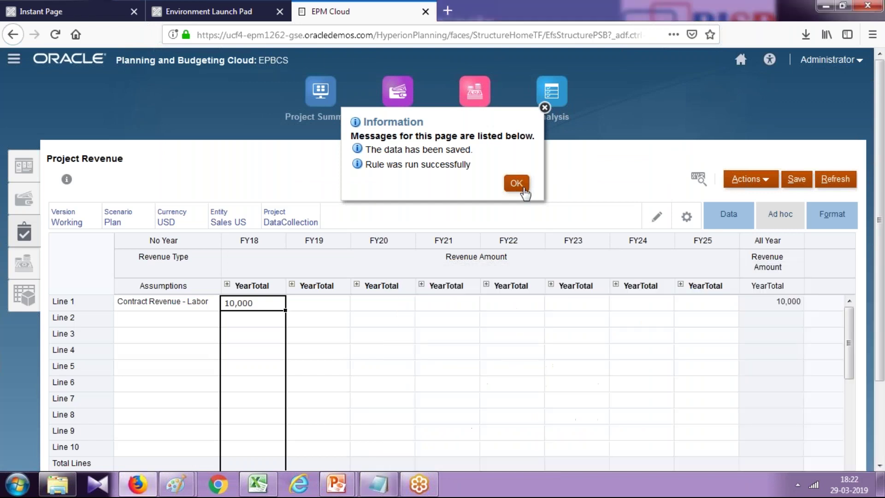
{"action": "left_click", "coordinate": [776, 185]}
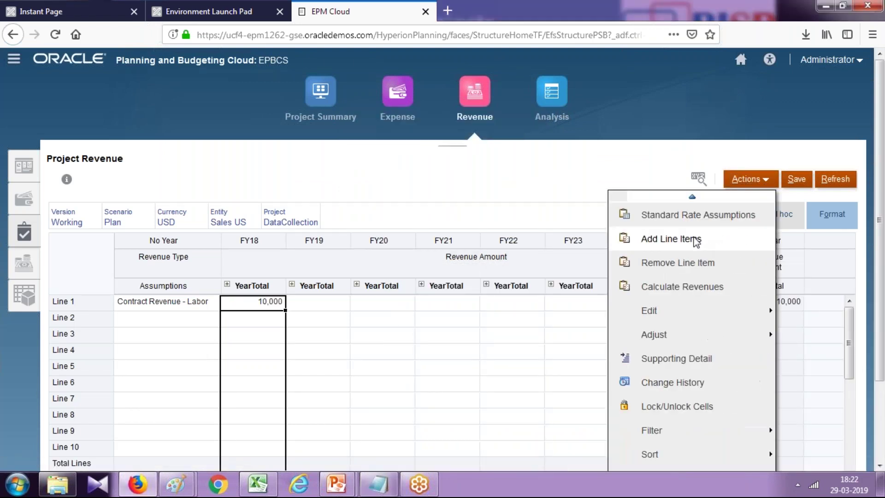
Calculate revenues for USD, Sales US and view the Overview showing 10,000 revenue, 42.05% margin
{"action": "left_click", "coordinate": [672, 287]}
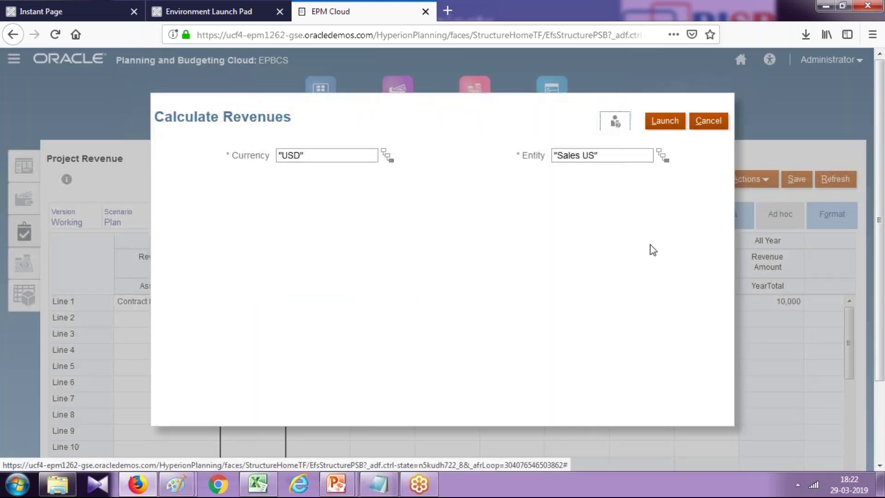
{"action": "left_click", "coordinate": [664, 122]}
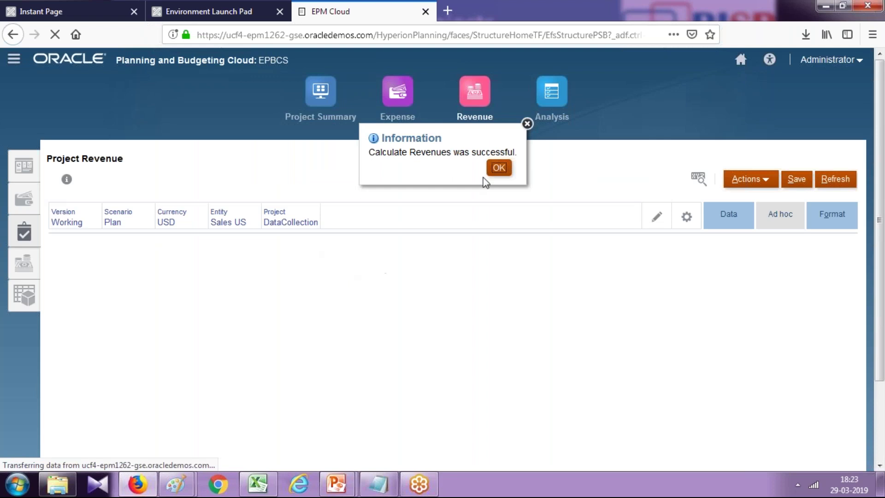
{"action": "left_click", "coordinate": [499, 168]}
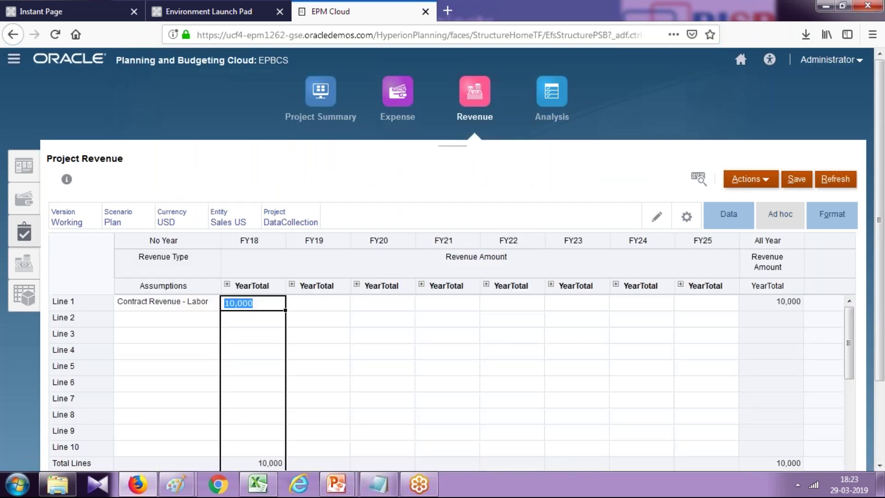
{"action": "left_click", "coordinate": [24, 176]}
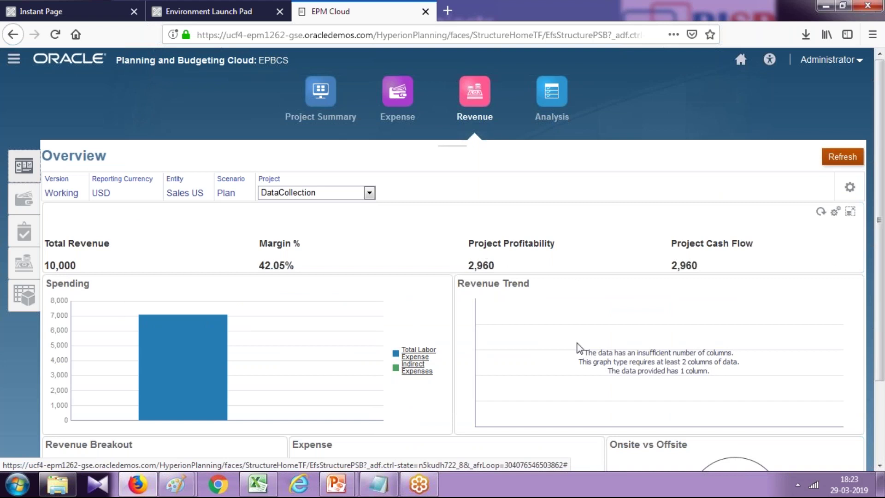
Add the line '10000-7040 = 2960' to the Notepad project notes and move the window lower
{"action": "key", "text": "alt+Tab"}
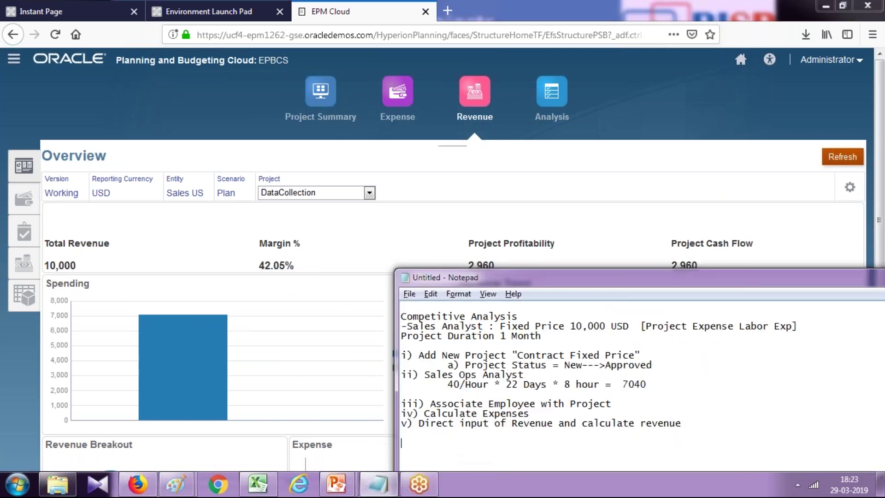
{"action": "type", "text": "10000-7040"}
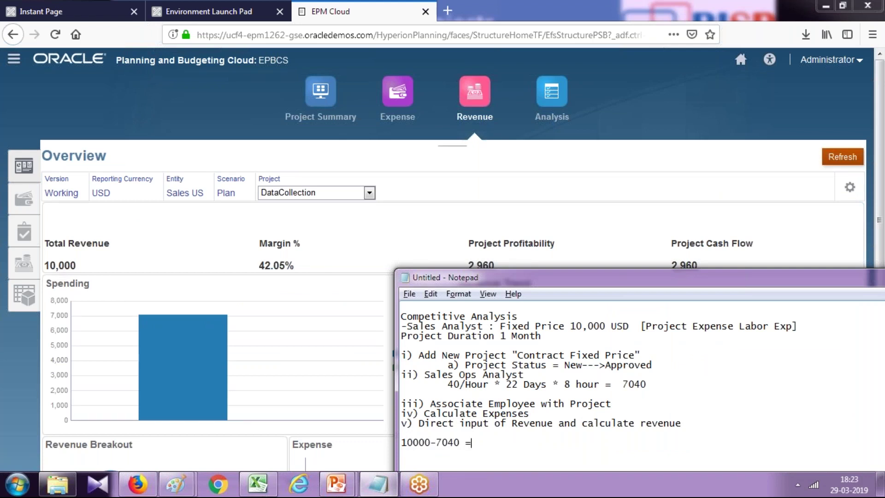
{"action": "type", "text": " = 2960"}
{"action": "left_click_drag", "start_coordinate": [687, 279], "coordinate": [687, 314]}
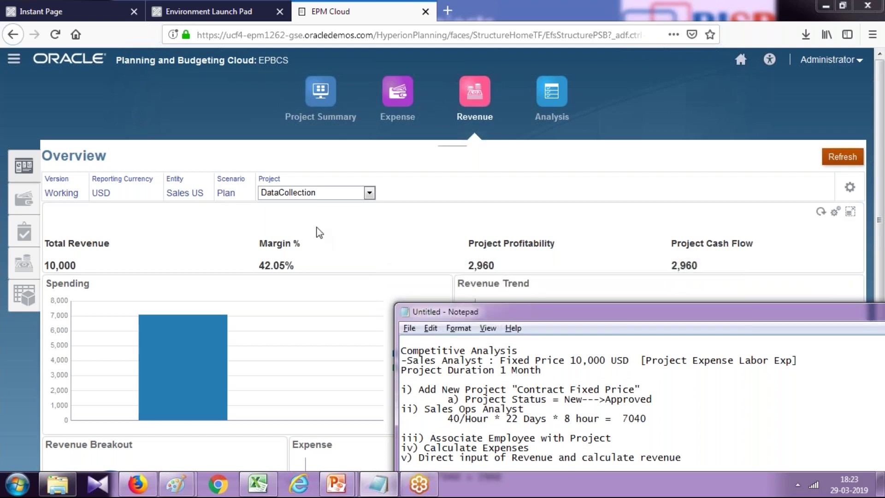
Load the Contract Projects Overview for DataCollection: investment 7,040, ROI 42.05%, benefit cost ratio 1.42
{"action": "left_click", "coordinate": [320, 106]}
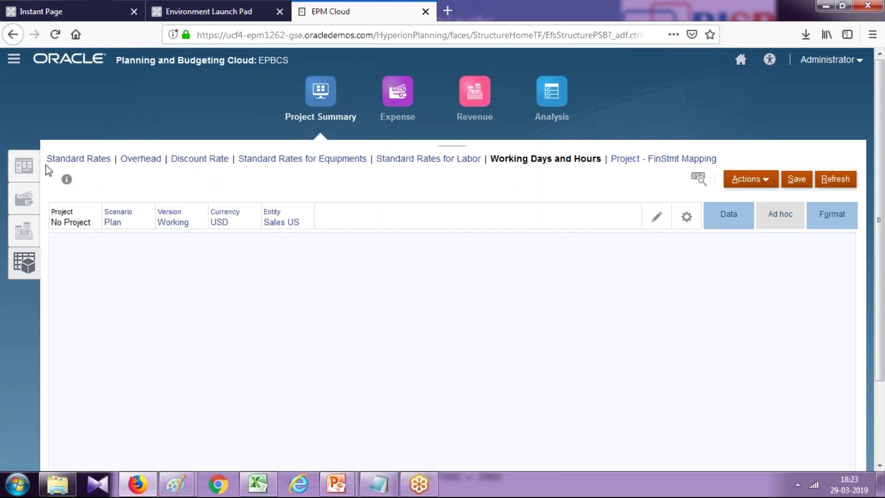
{"action": "left_click", "coordinate": [18, 169]}
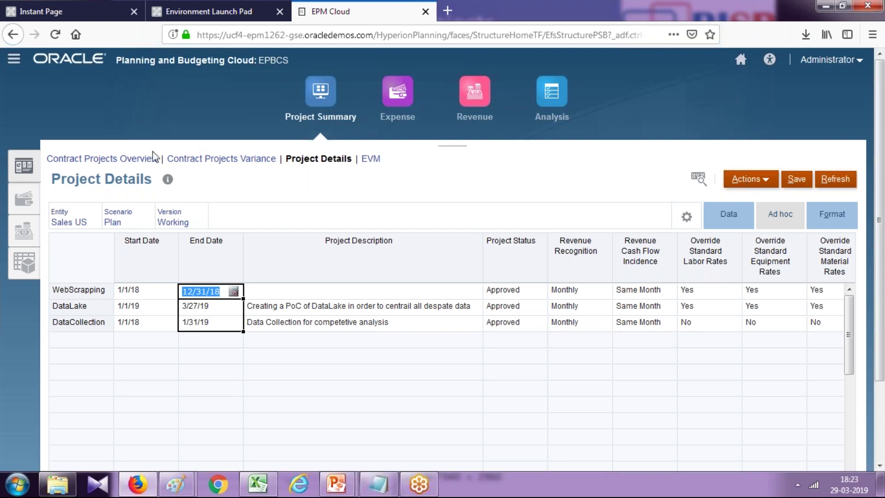
{"action": "left_click", "coordinate": [67, 162]}
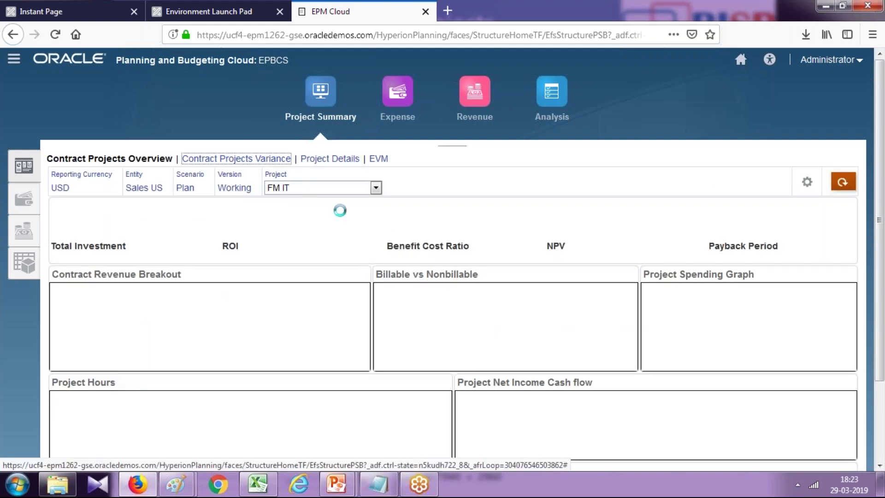
{"action": "left_click", "coordinate": [343, 187]}
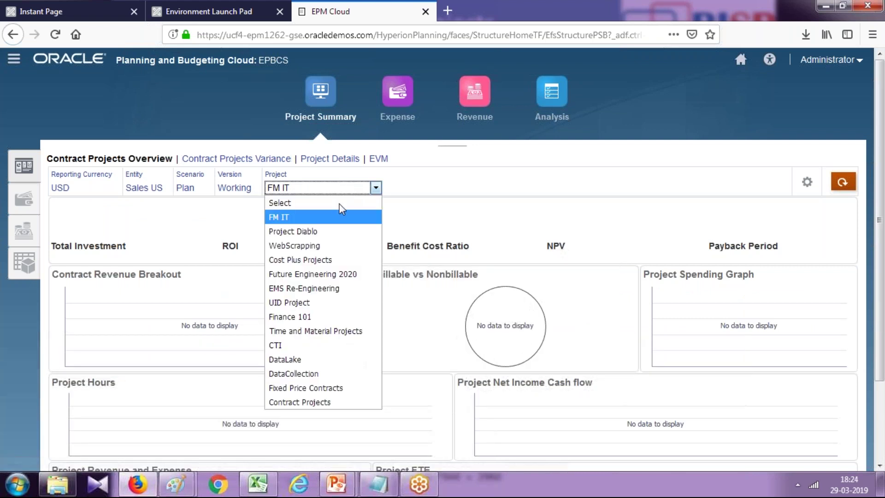
{"action": "left_click", "coordinate": [309, 374]}
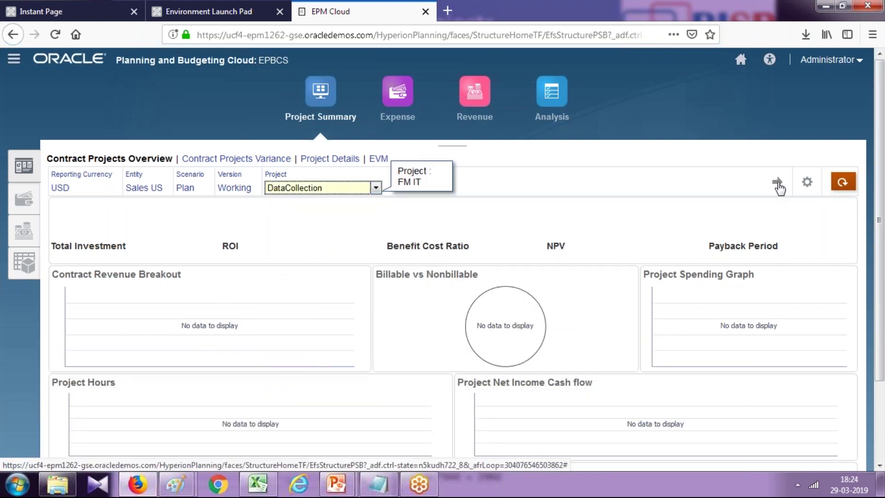
{"action": "left_click", "coordinate": [778, 184]}
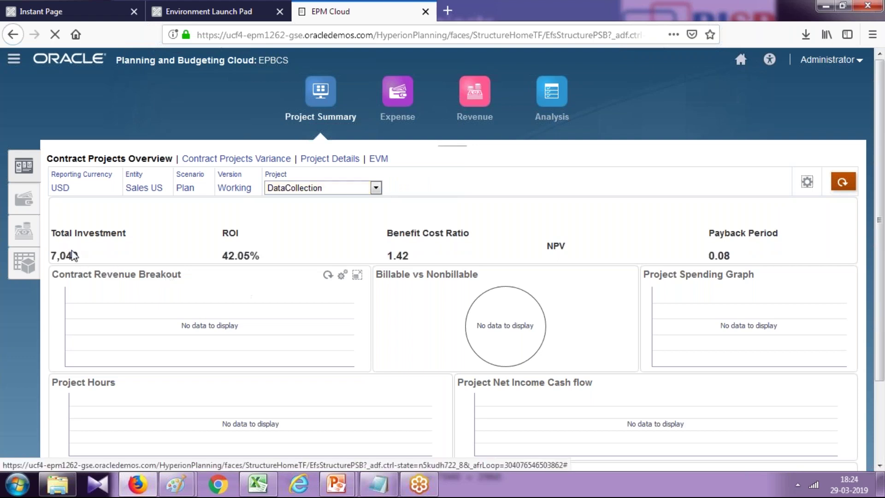
{"action": "left_click", "coordinate": [378, 487]}
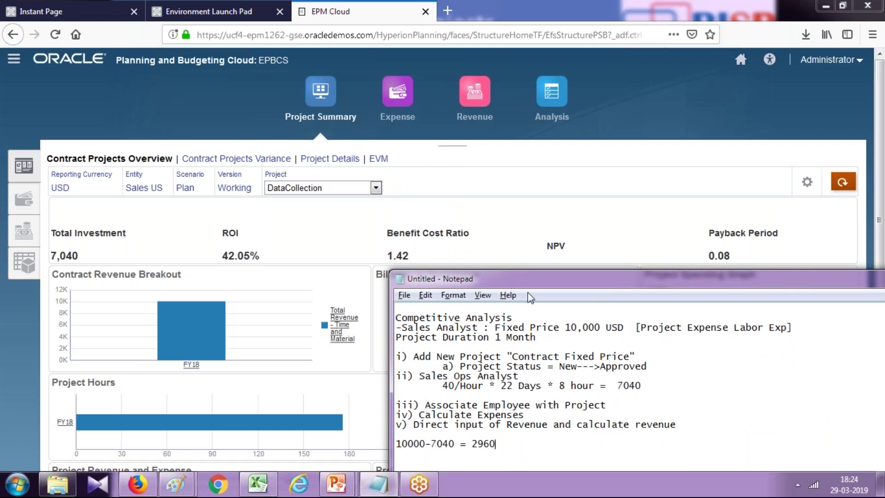
{"action": "key", "text": "super+Down"}
{"action": "scroll", "coordinate": [704, 377], "scroll_direction": "down", "scroll_amount": 3}
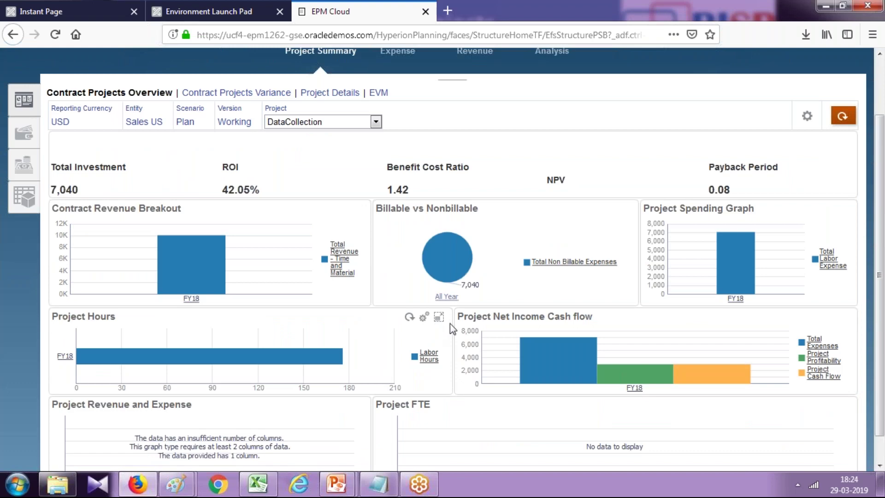
{"action": "left_click", "coordinate": [336, 492]}
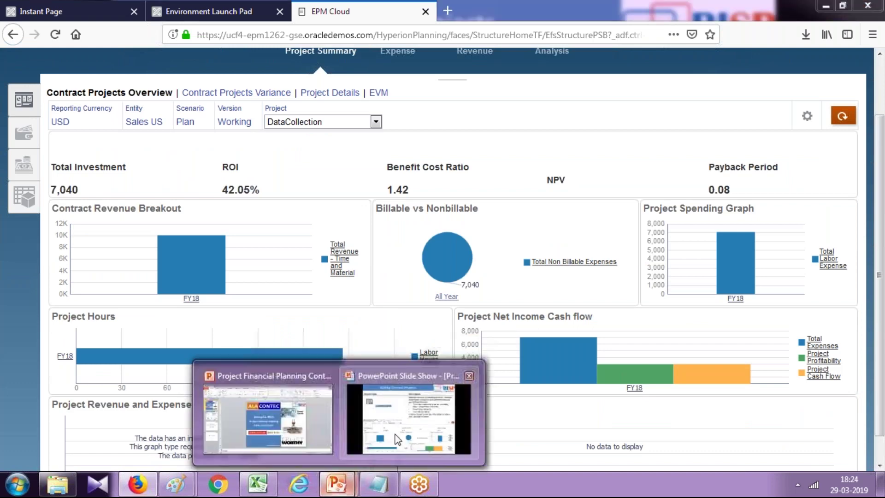
Bring the running PowerPoint slide show back to the front on the 'Any Question?' slide
{"action": "left_click", "coordinate": [468, 376]}
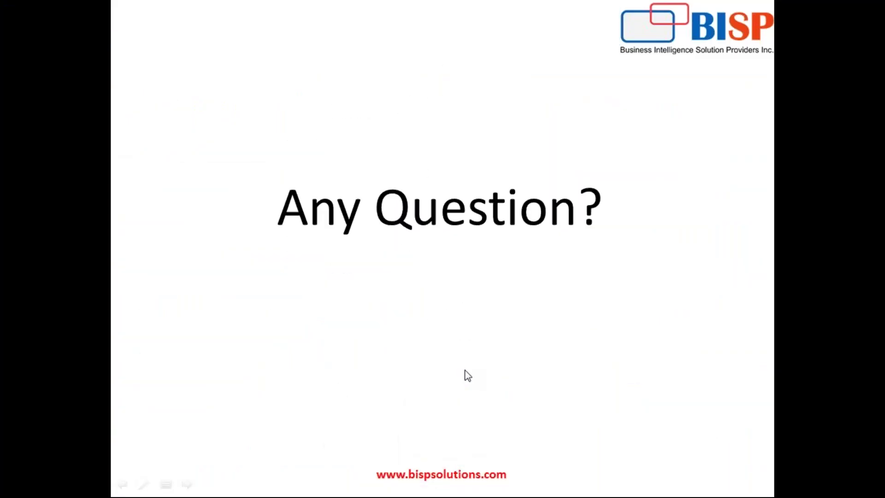